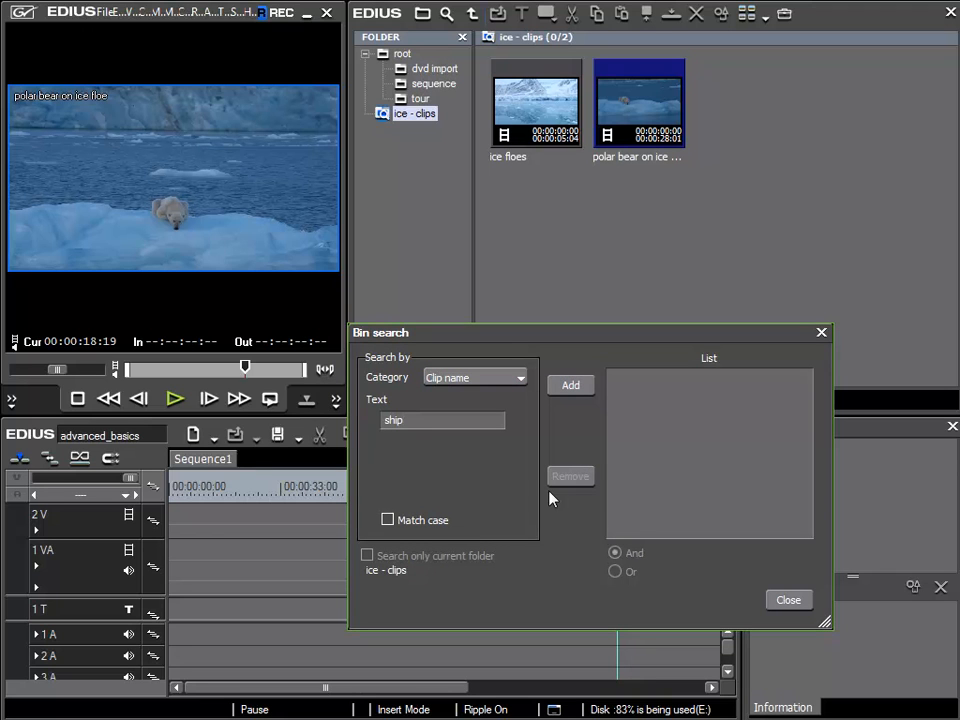
- Search within the ice - clips search folder for clip name "ship" and compare its contents with the new results
left_click(577, 389)
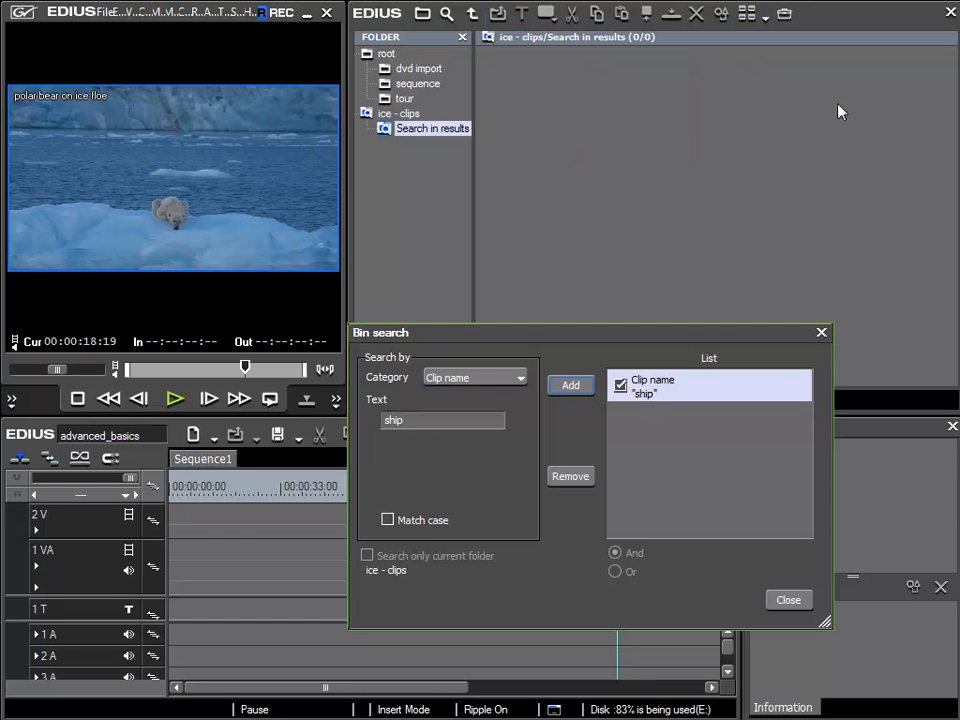
left_click_drag(594, 334, 347, 340)
left_click_drag(471, 243, 541, 242)
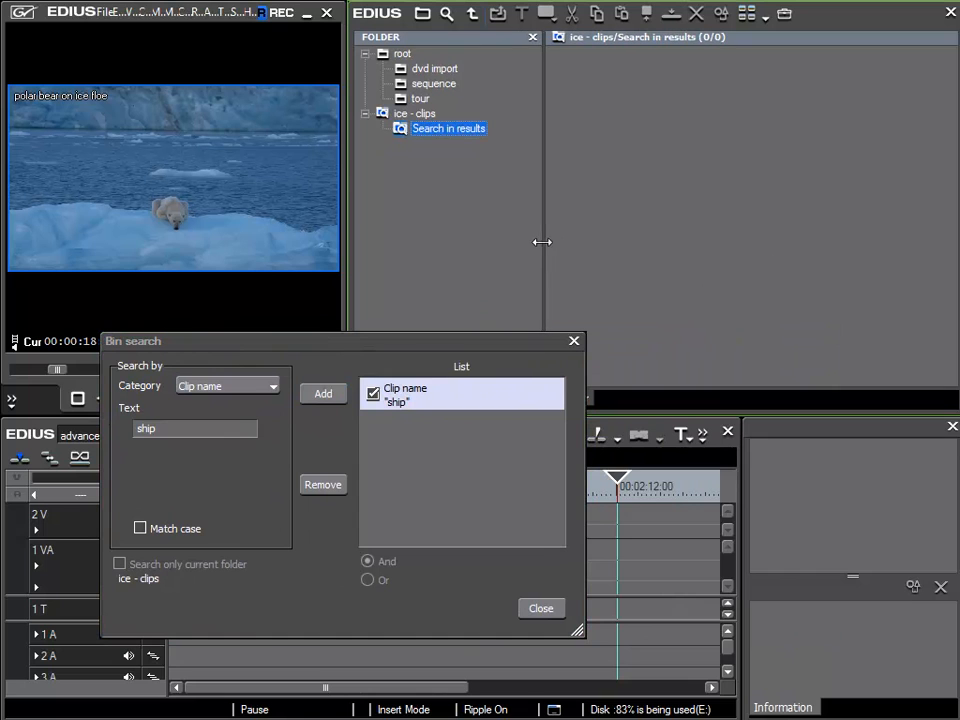
left_click(418, 116)
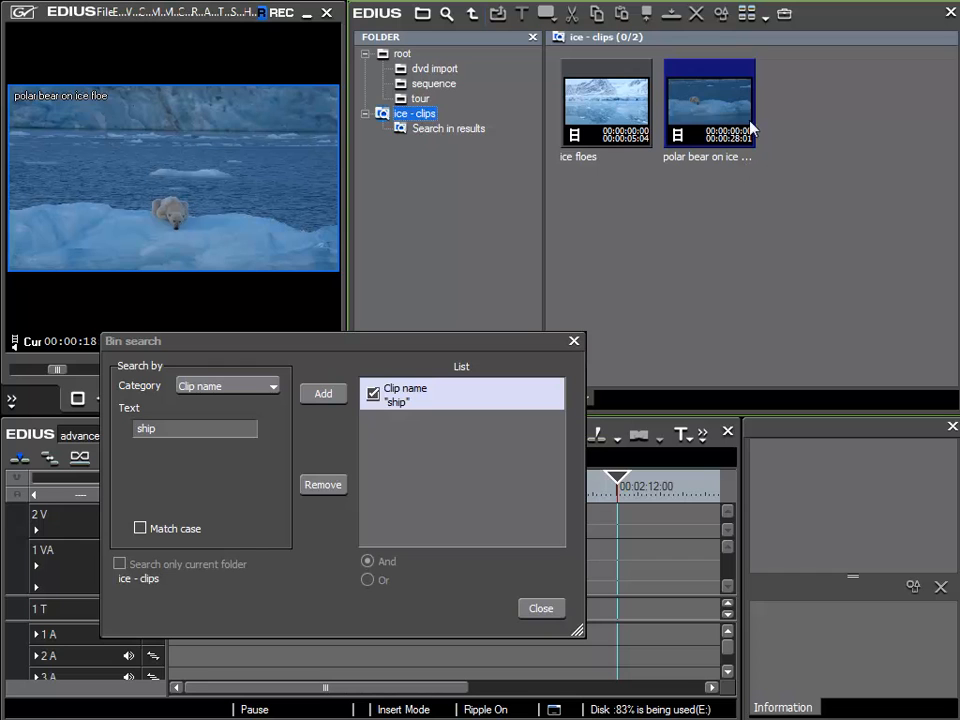
left_click(432, 130)
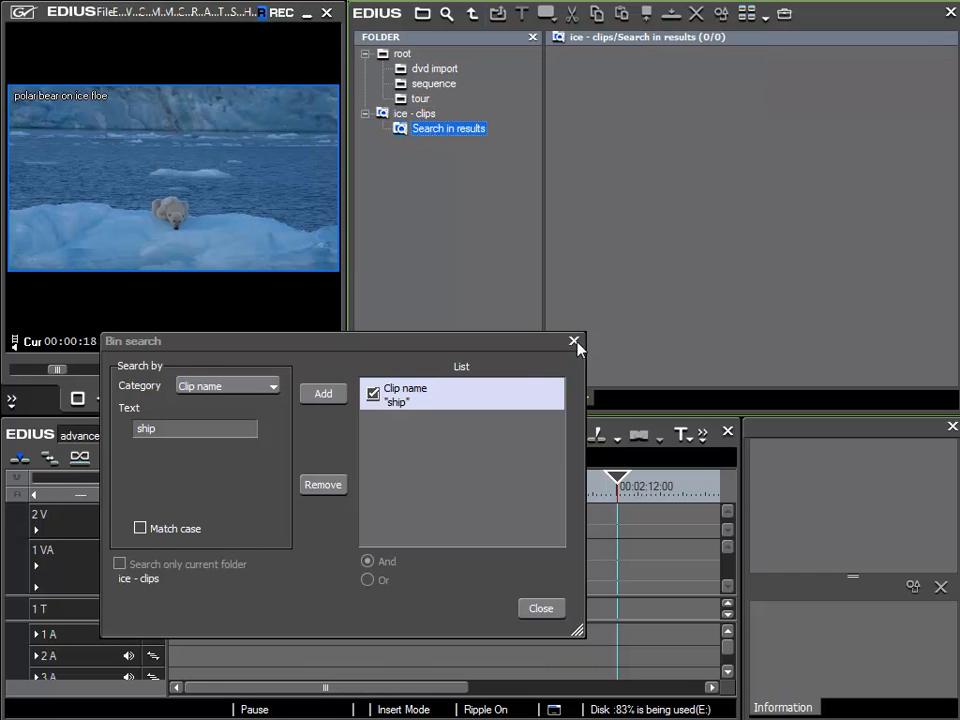
- Close the bin search and delete the "Search in results" folder under ice - clips
left_click(574, 341)
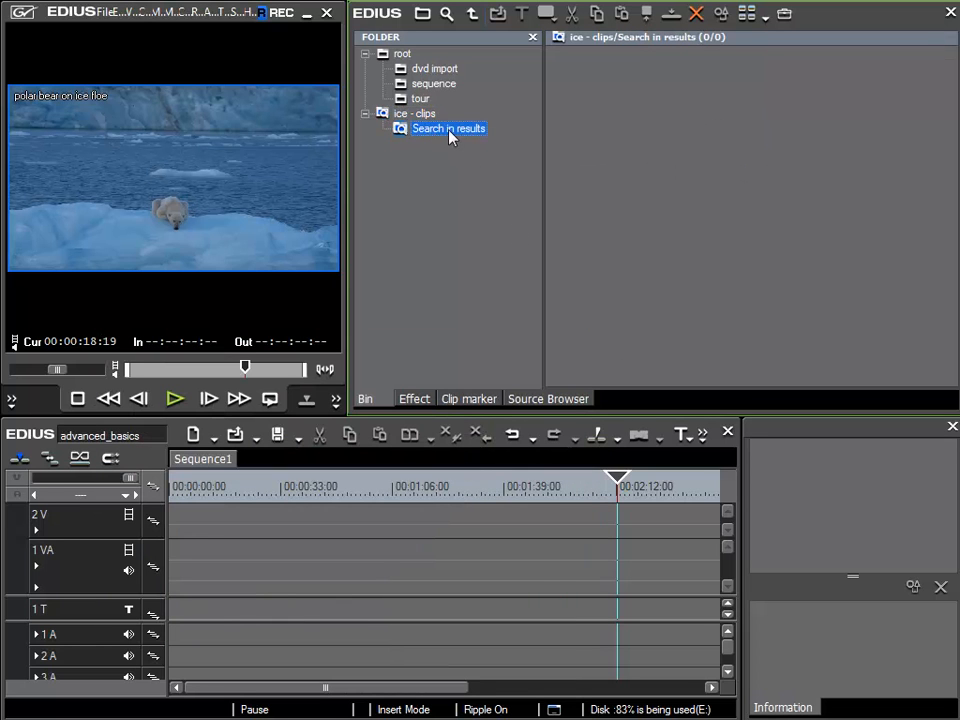
right_click(449, 137)
left_click(514, 228)
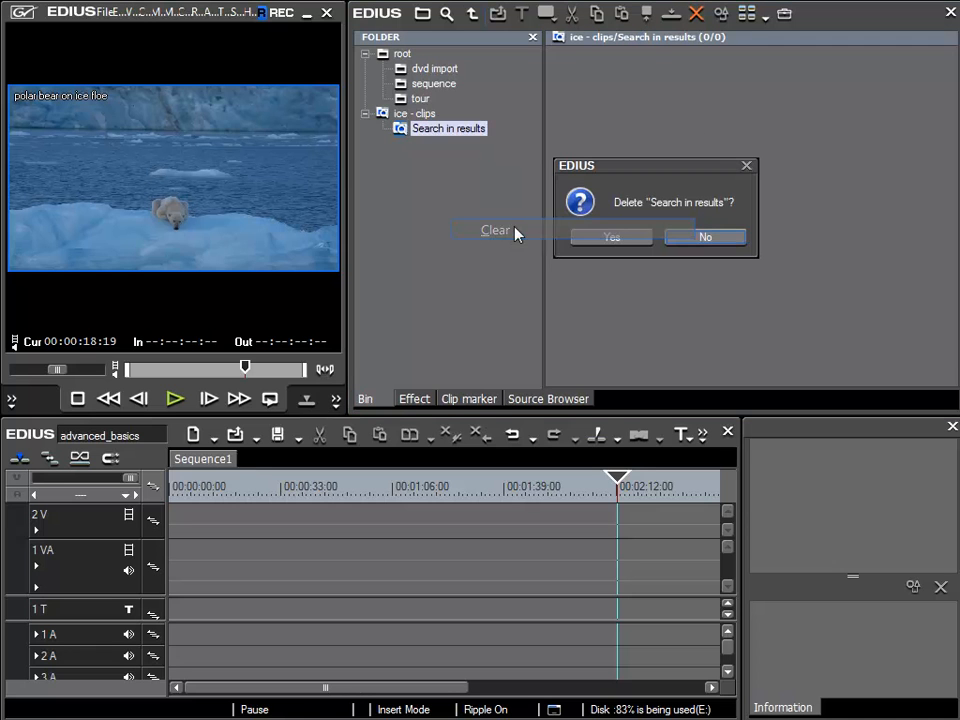
left_click(628, 238)
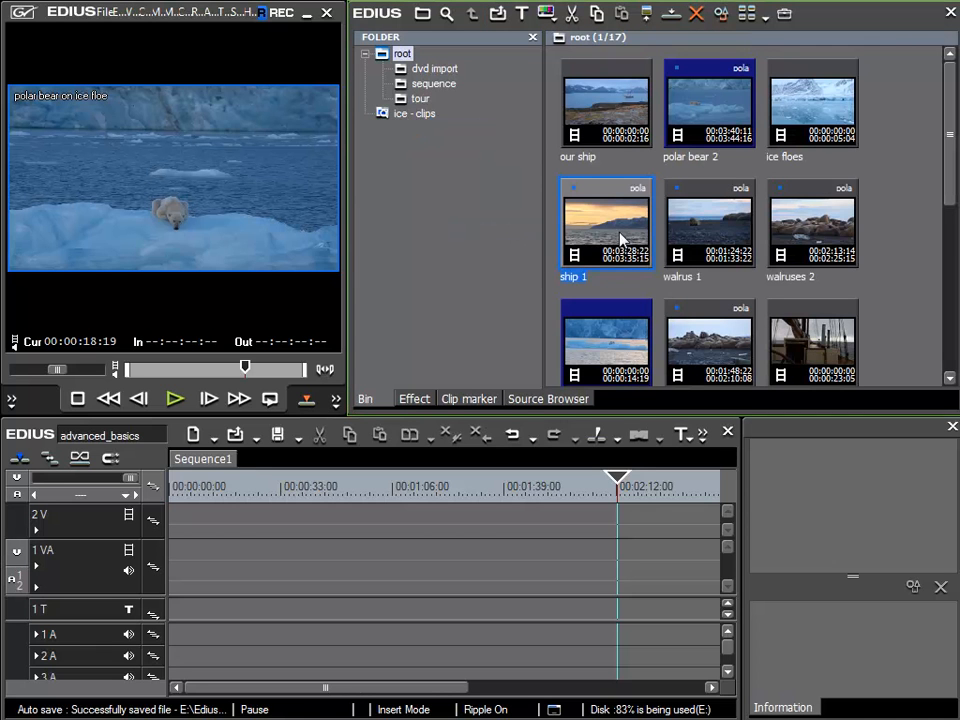
- Search the bin from the root folder for clips whose clip name contains "ship"
left_click(387, 55)
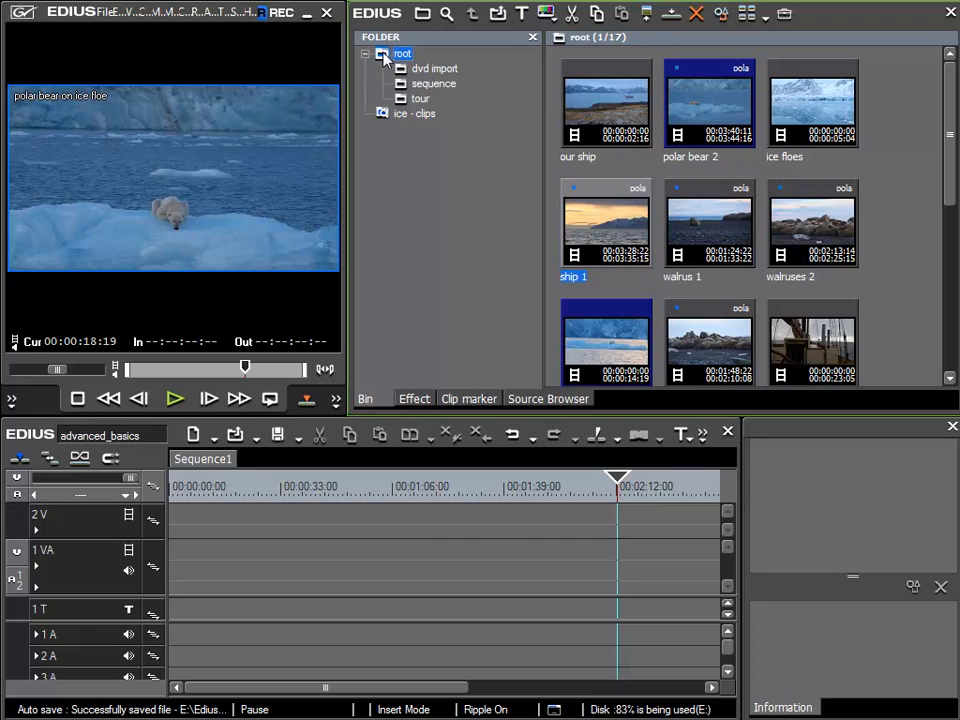
left_click(446, 14)
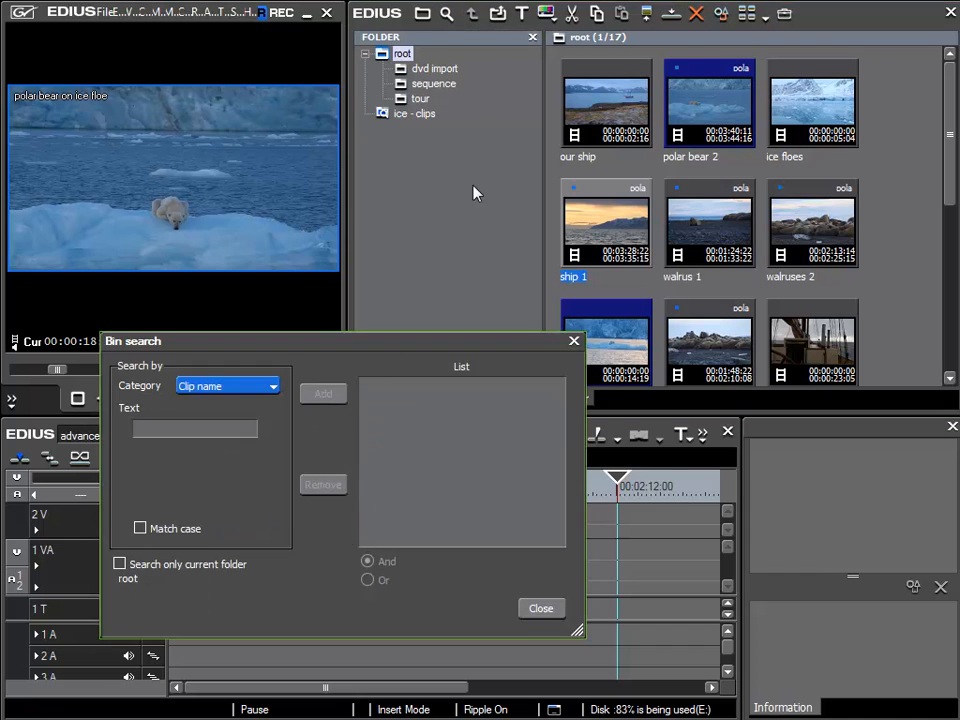
left_click_drag(337, 352, 437, 276)
left_click(273, 352)
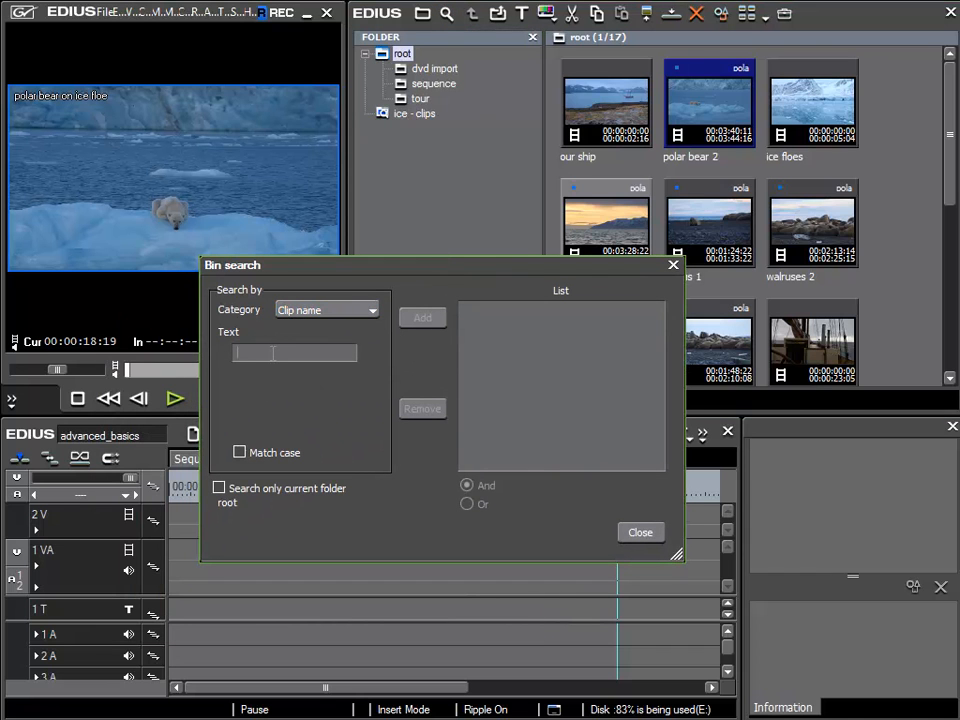
type("ship")
left_click(422, 317)
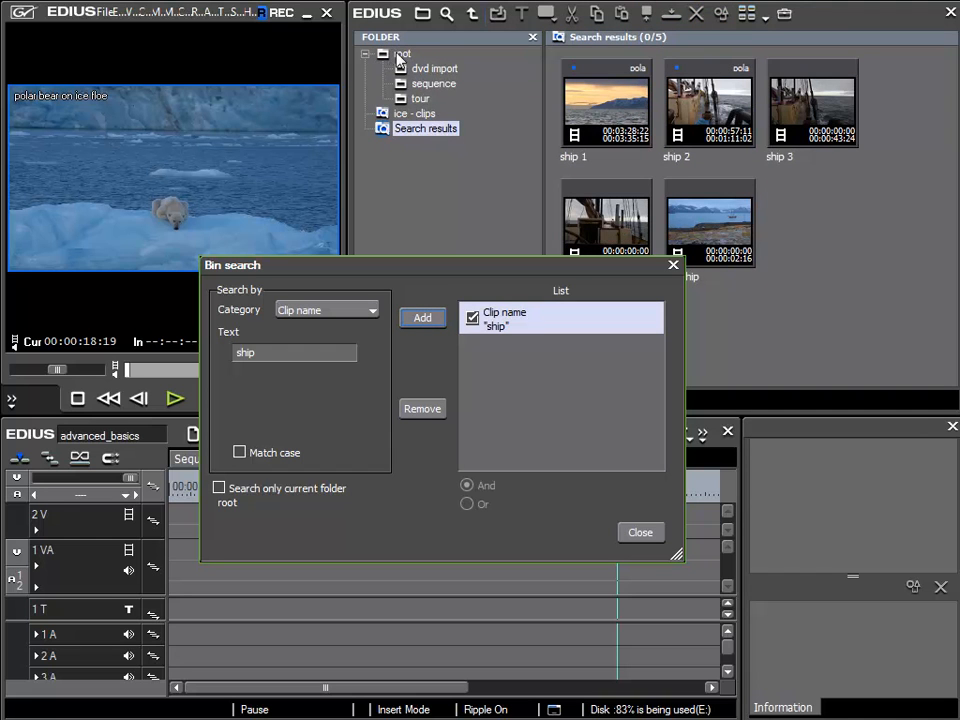
left_click_drag(512, 268, 447, 380)
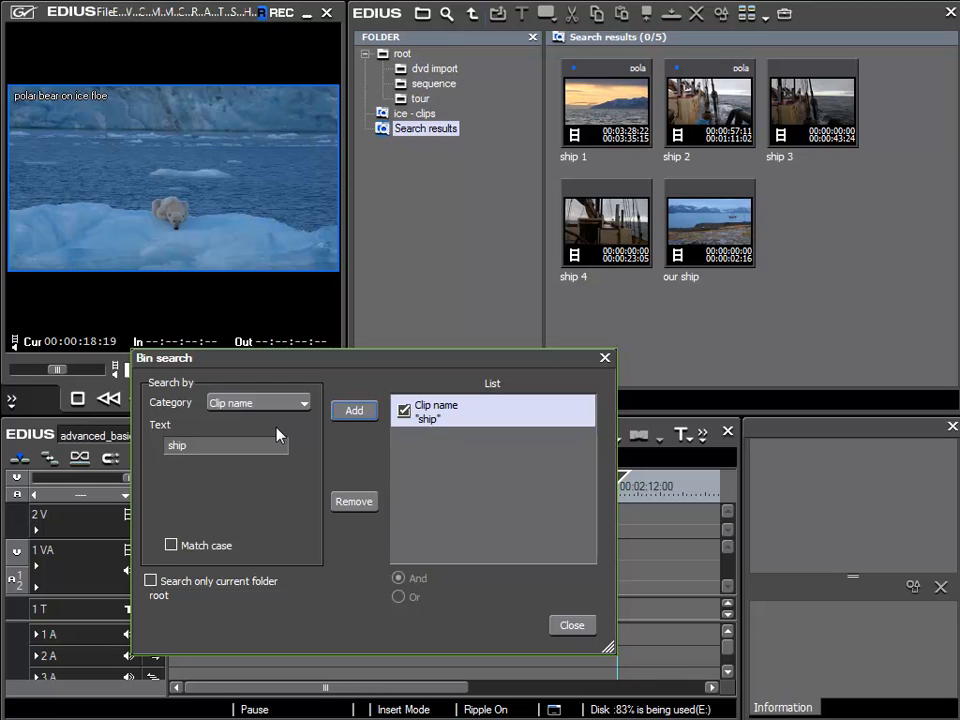
- Add a second clip name criterion, "our", to the bin search
double_click(218, 446)
left_click(243, 446)
left_click_drag(223, 446, 41, 430)
type("our")
left_click(355, 413)
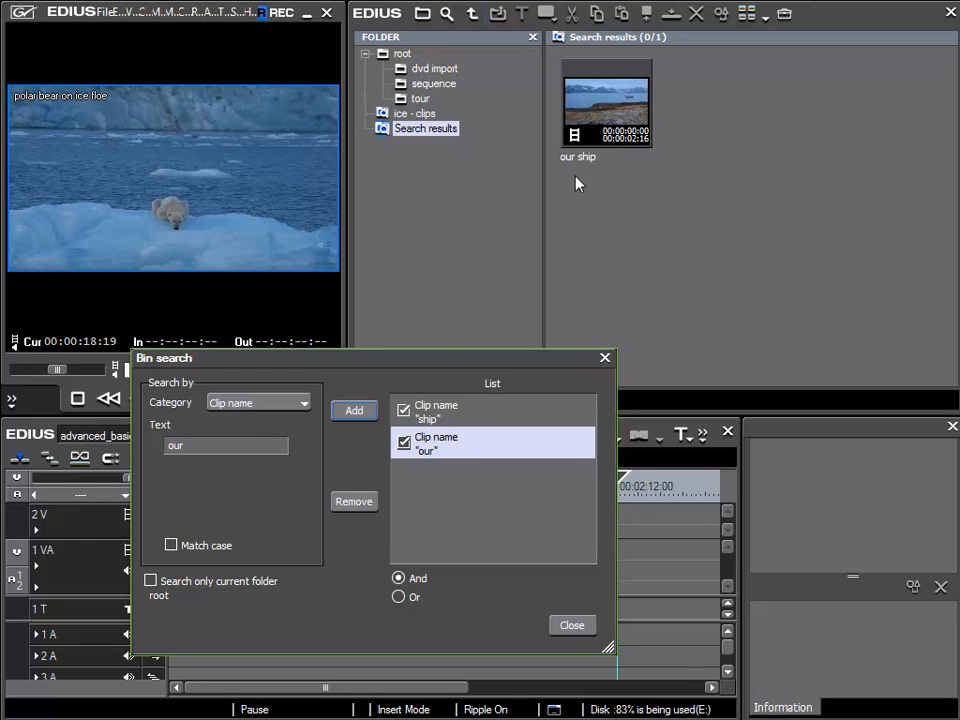
- Compare the Or and And combinations of the two criteria, and remove the "our" criterion
left_click(442, 416)
left_click(438, 446)
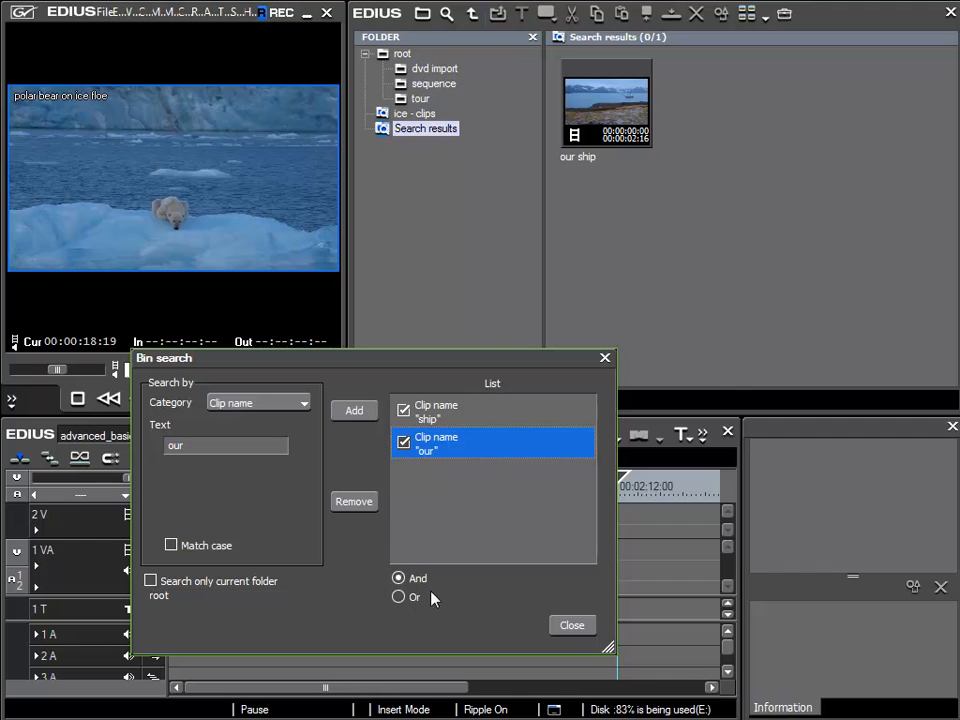
left_click(432, 419)
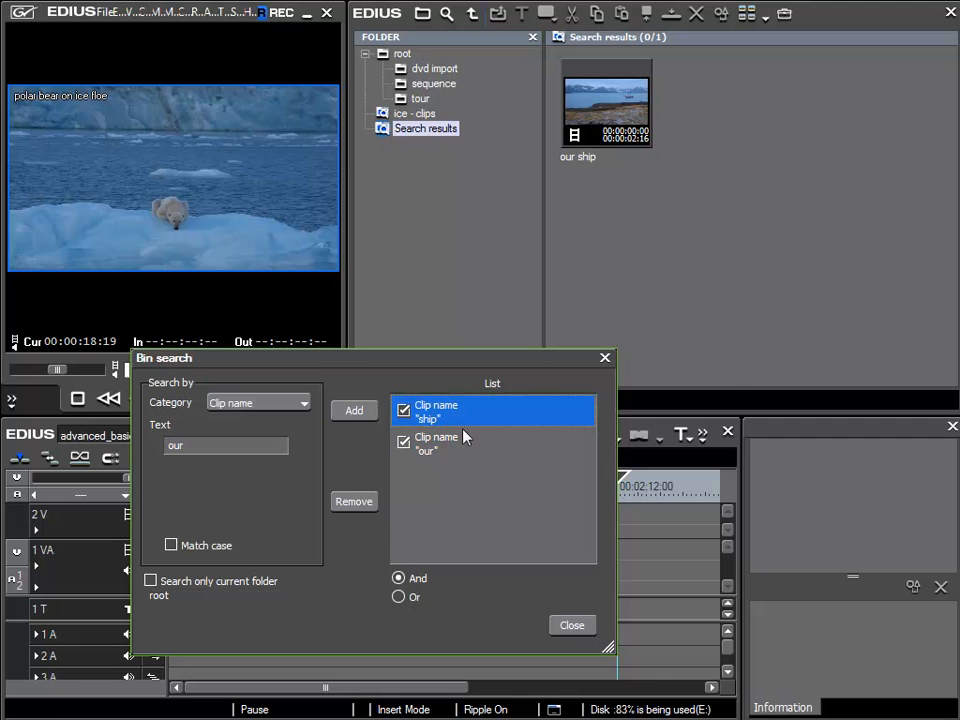
left_click(460, 451)
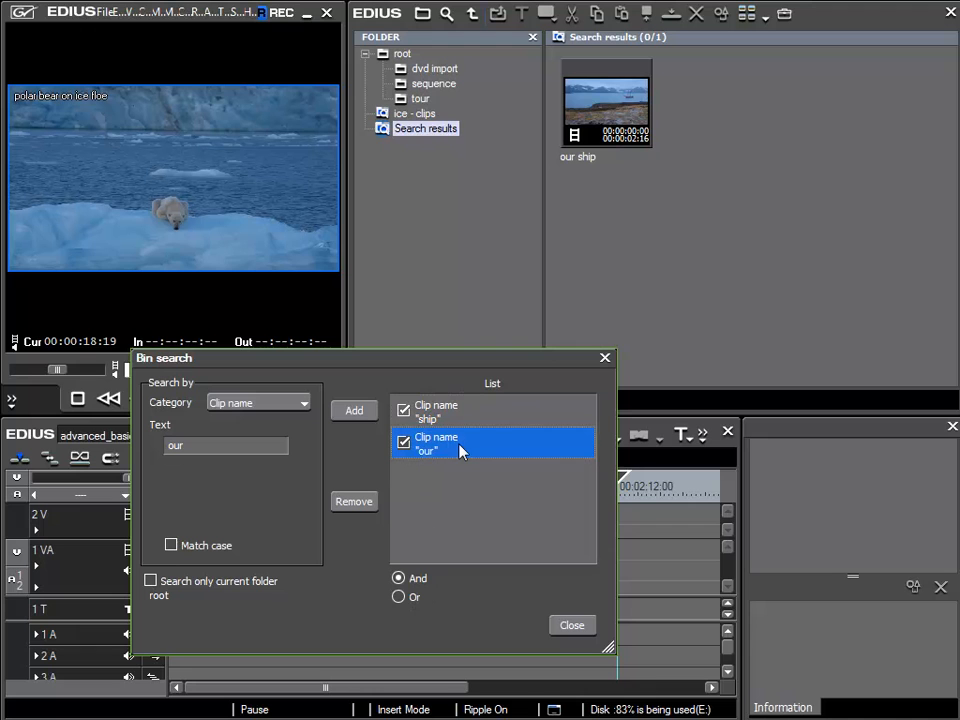
left_click(399, 597)
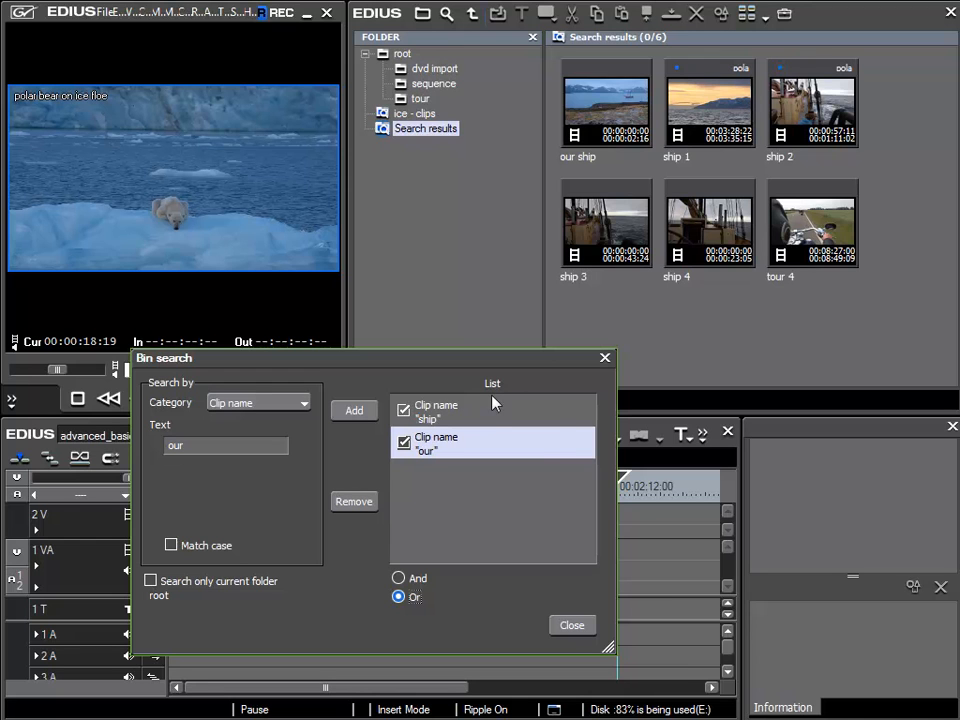
left_click(413, 580)
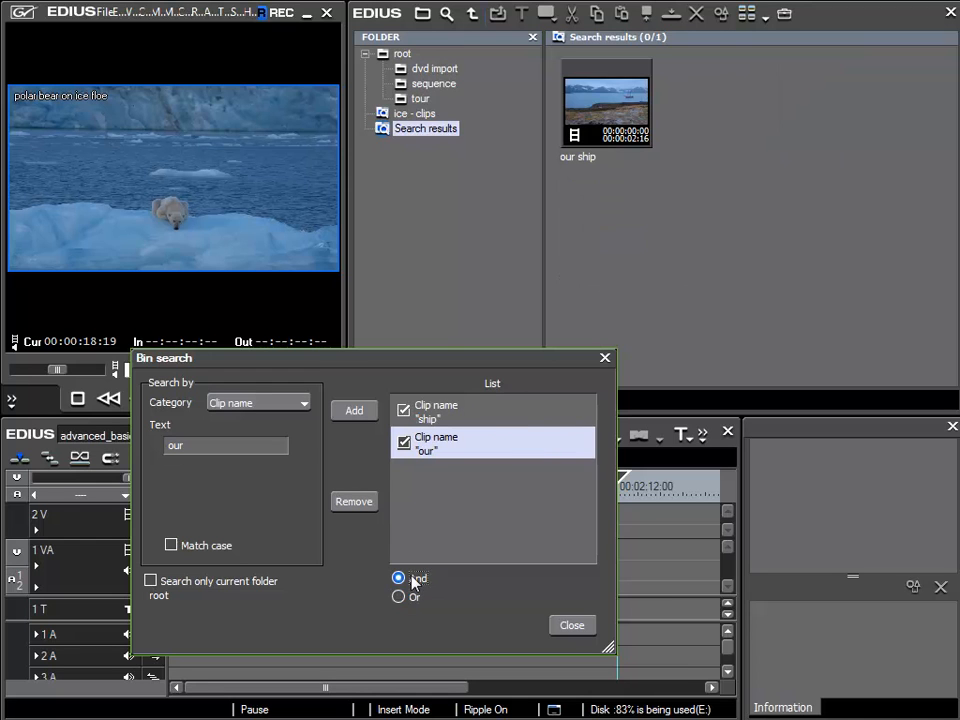
left_click(366, 503)
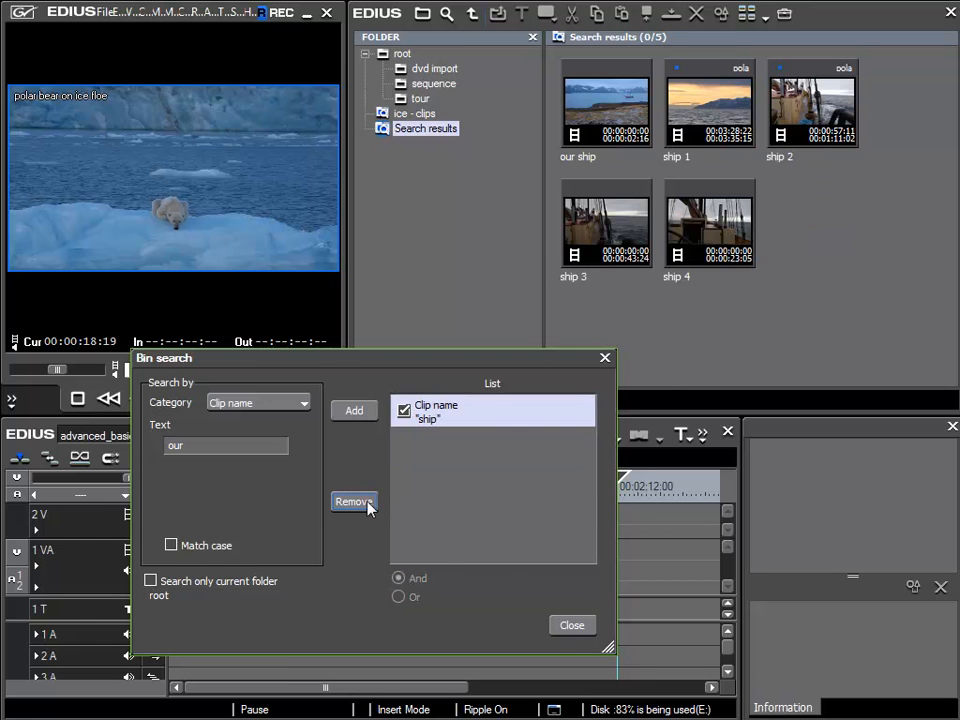
- Close the bin search and rename the Search results folder as "ship - clips"
left_click(572, 625)
right_click(420, 134)
left_click(473, 198)
type("ship - clips")
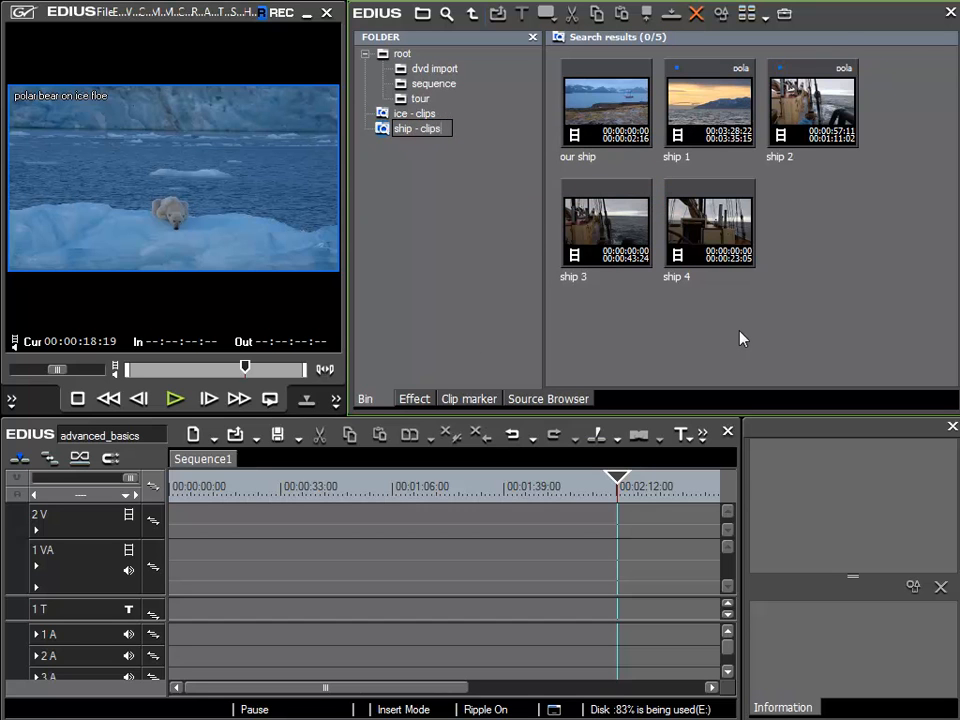
key("Return")
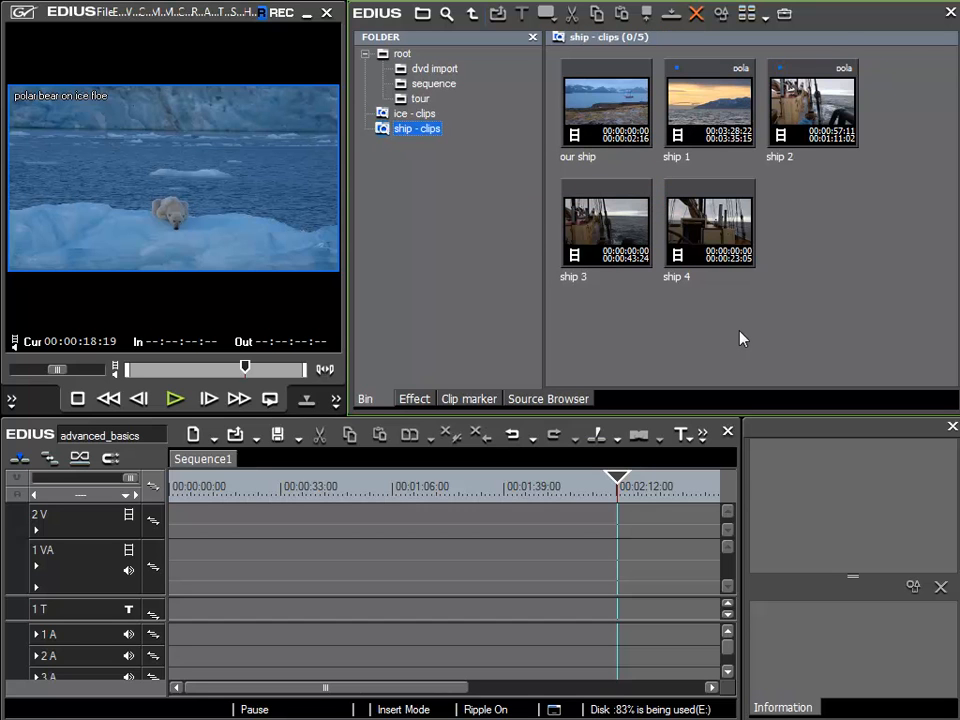
- Search the bin from the root folder for clips whose clip comments contain "bear"
left_click(401, 54)
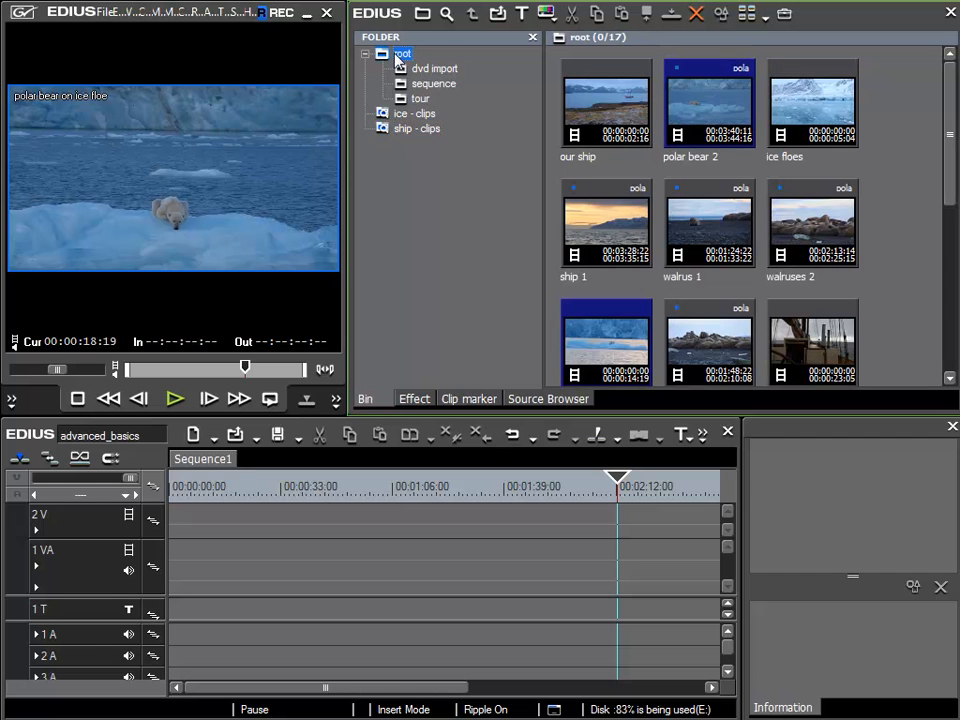
left_click(447, 13)
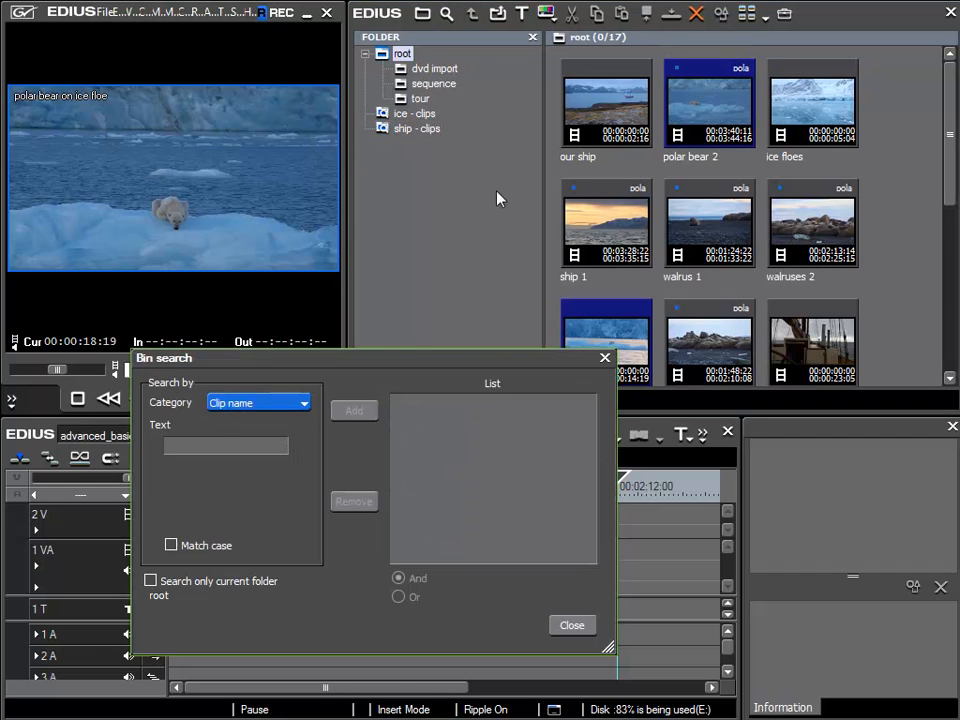
left_click_drag(386, 354, 462, 231)
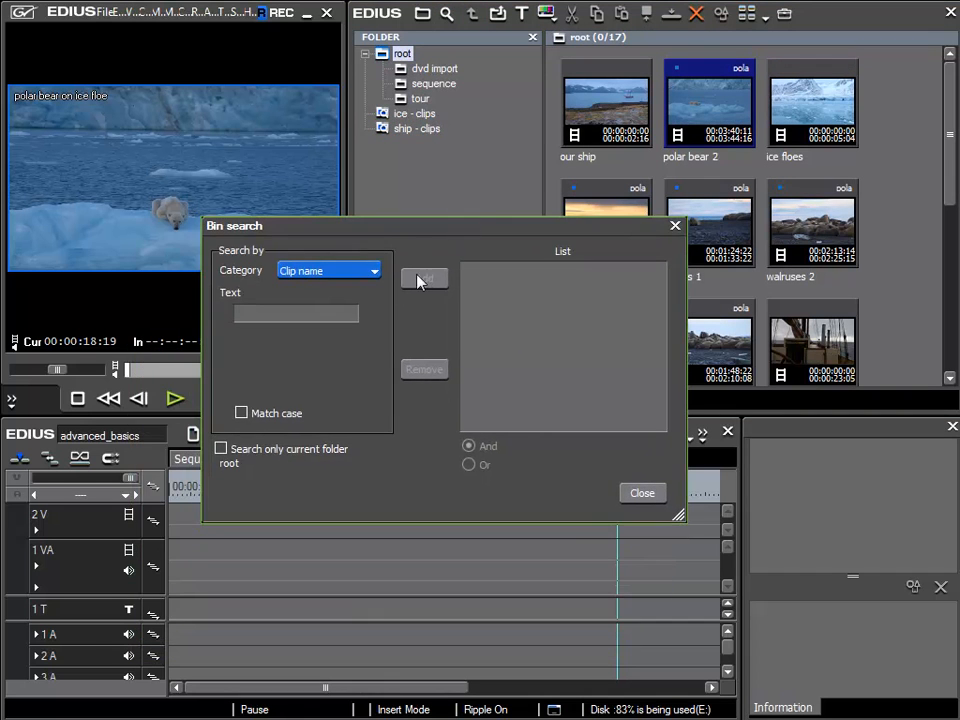
left_click(371, 276)
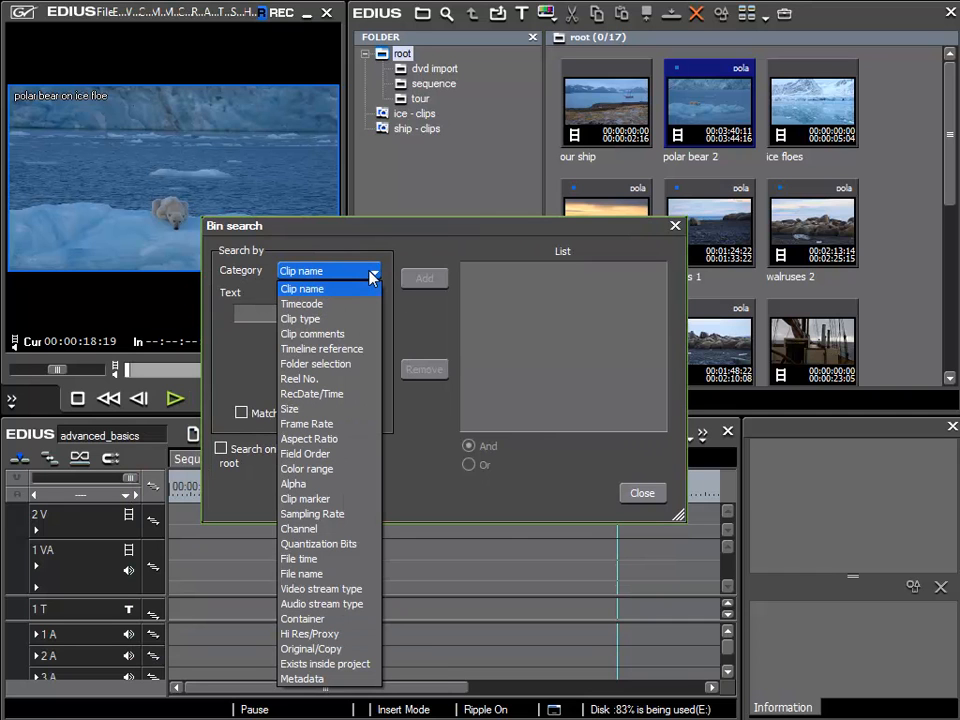
left_click(343, 341)
left_click(291, 313)
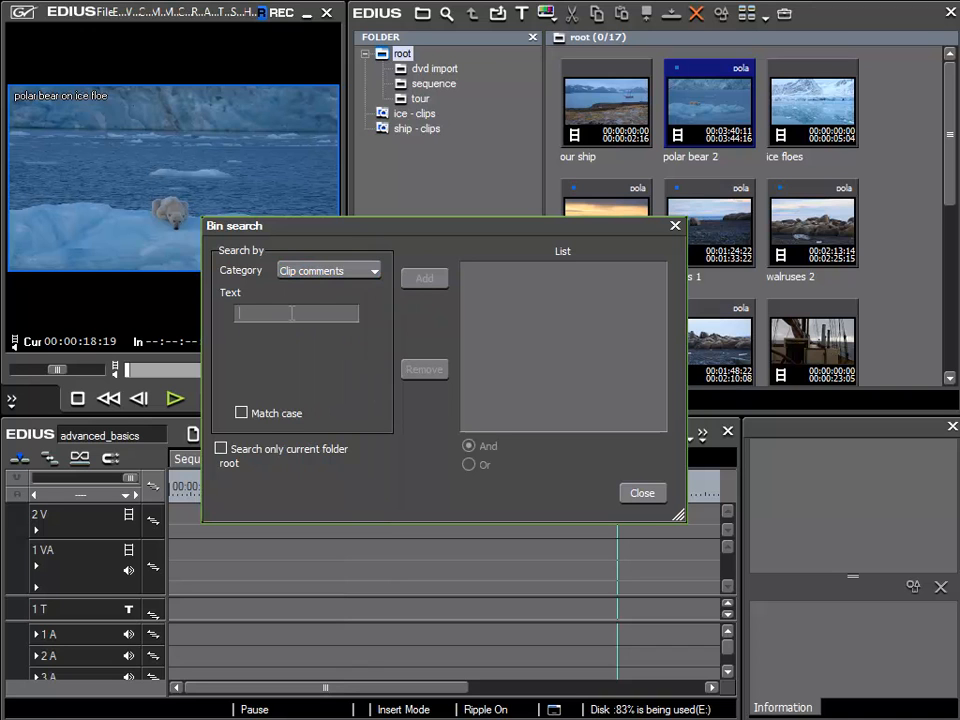
type("bear")
left_click_drag(396, 229, 216, 285)
left_click(244, 336)
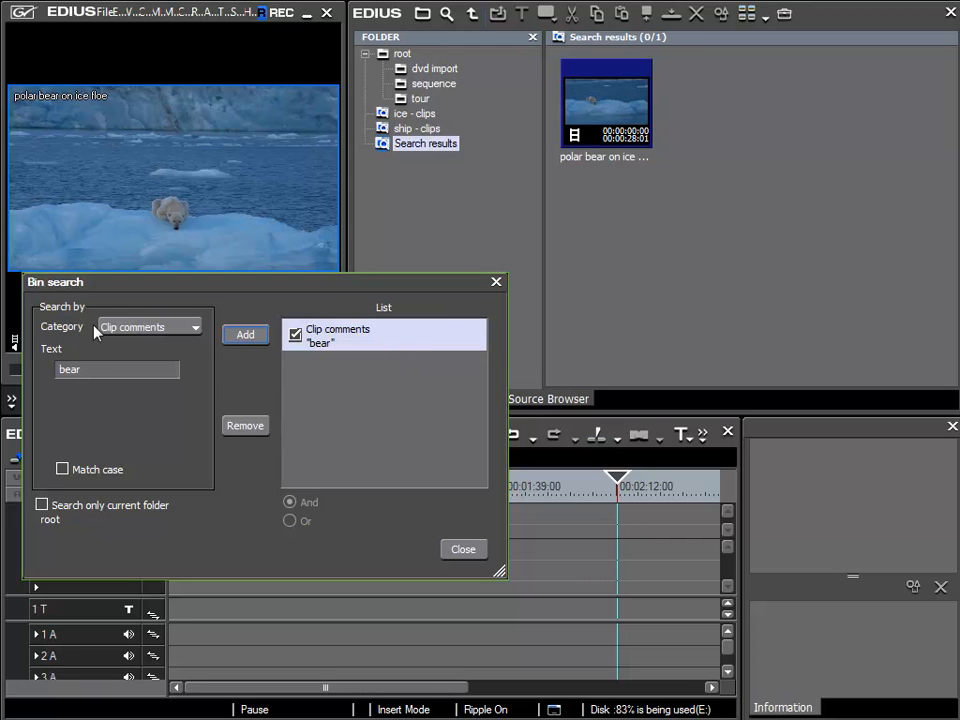
- Close the bin search and delete the Search results folder from the comment search
left_click(496, 284)
right_click(438, 148)
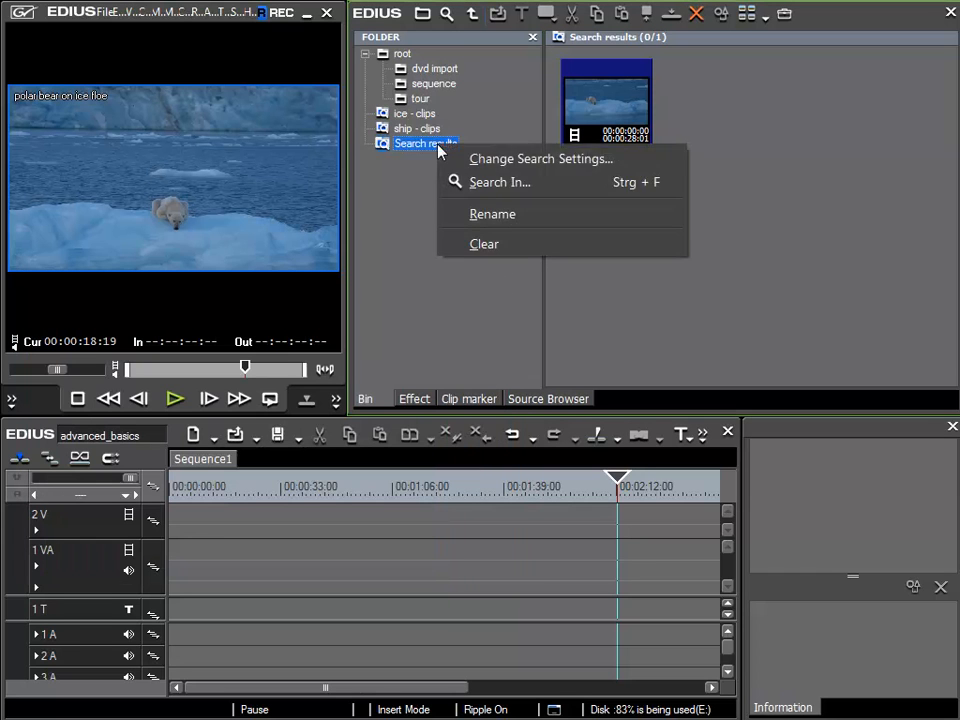
left_click(500, 246)
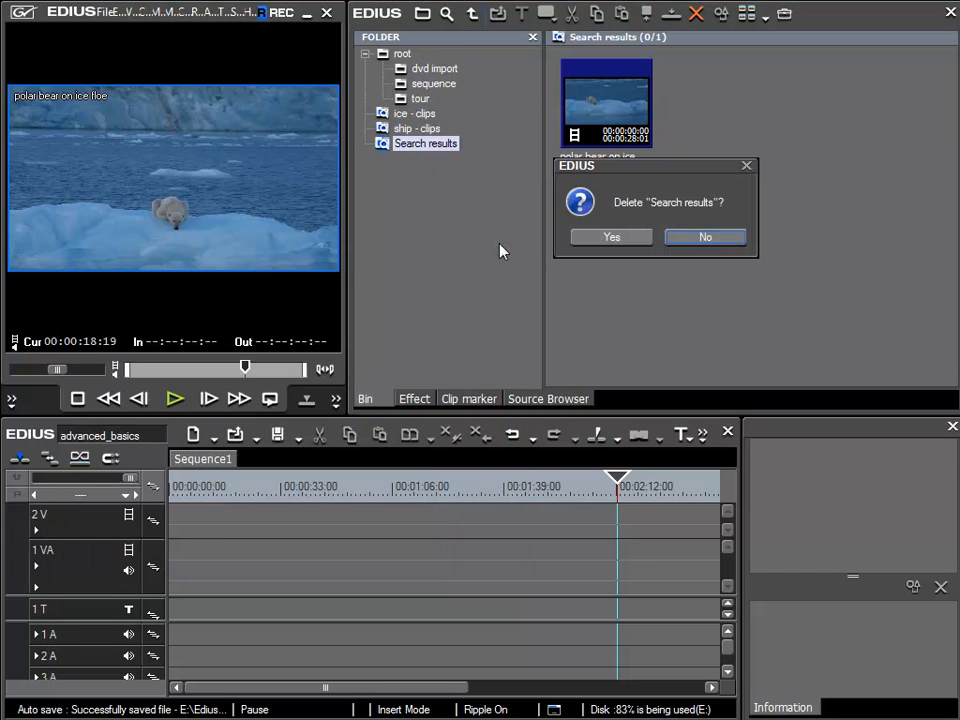
left_click(596, 238)
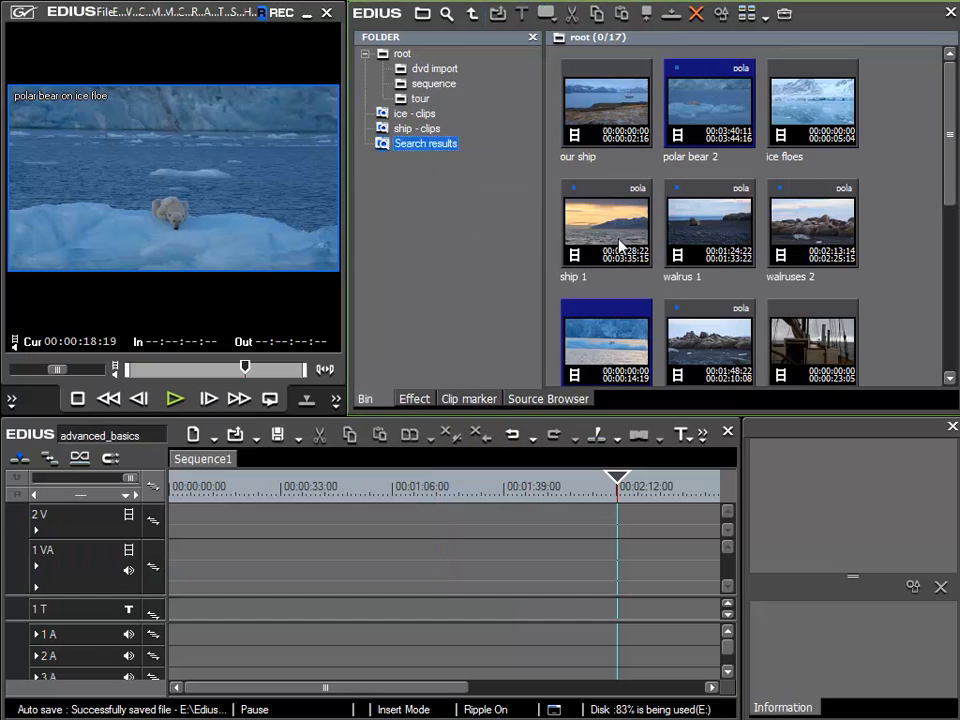
- Search the bin from the root folder for clips whose timeline reference is Used, and close the bin search
left_click(447, 15)
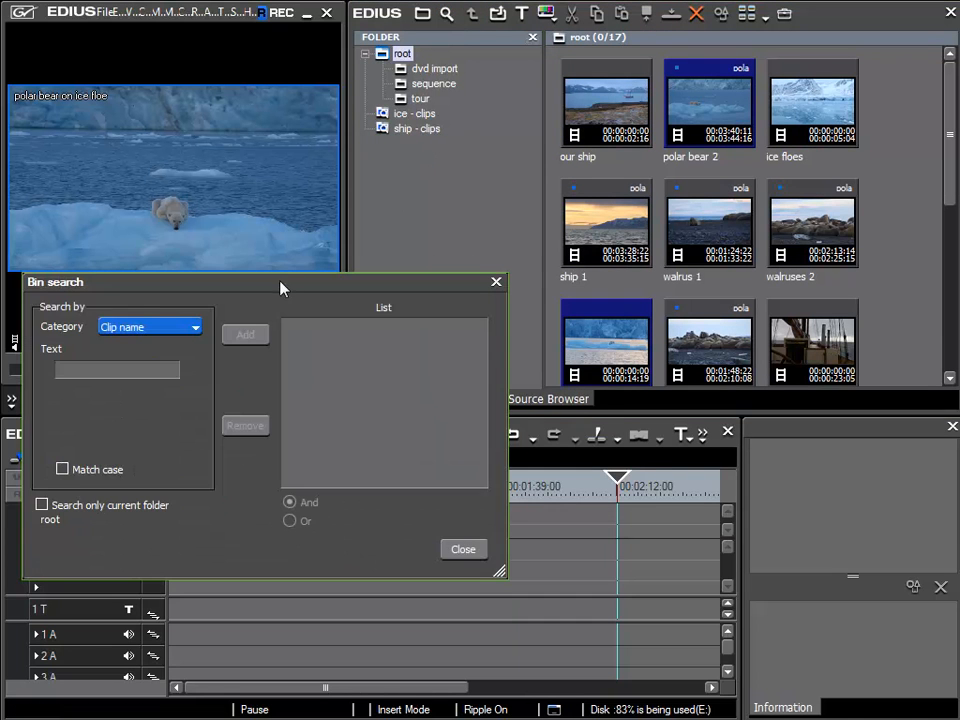
left_click_drag(283, 284, 420, 183)
left_click(305, 233)
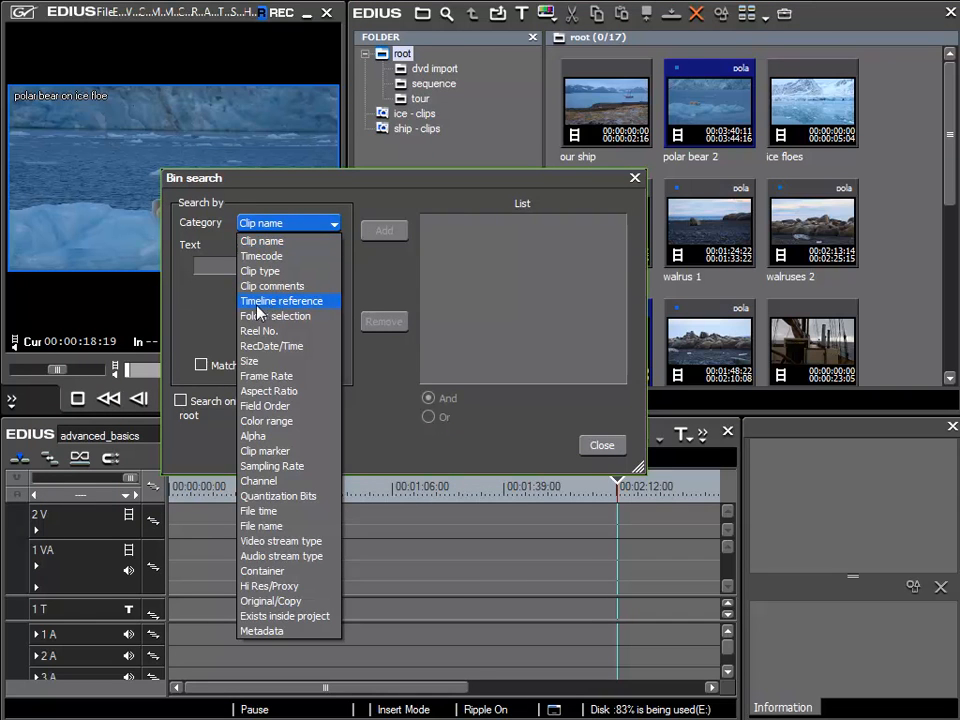
left_click(329, 302)
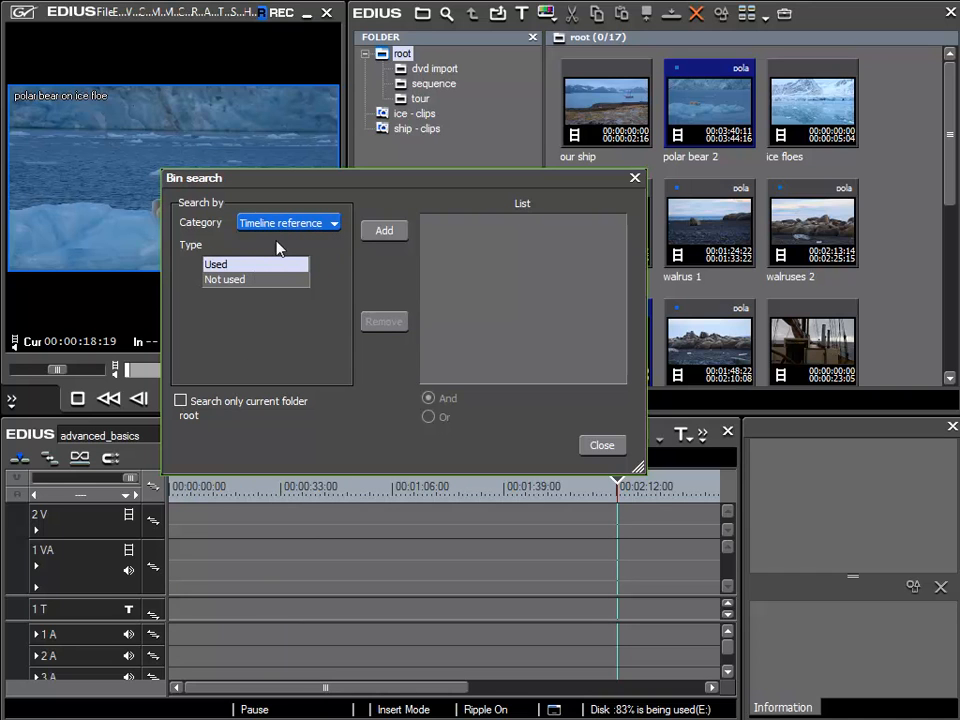
left_click(238, 281)
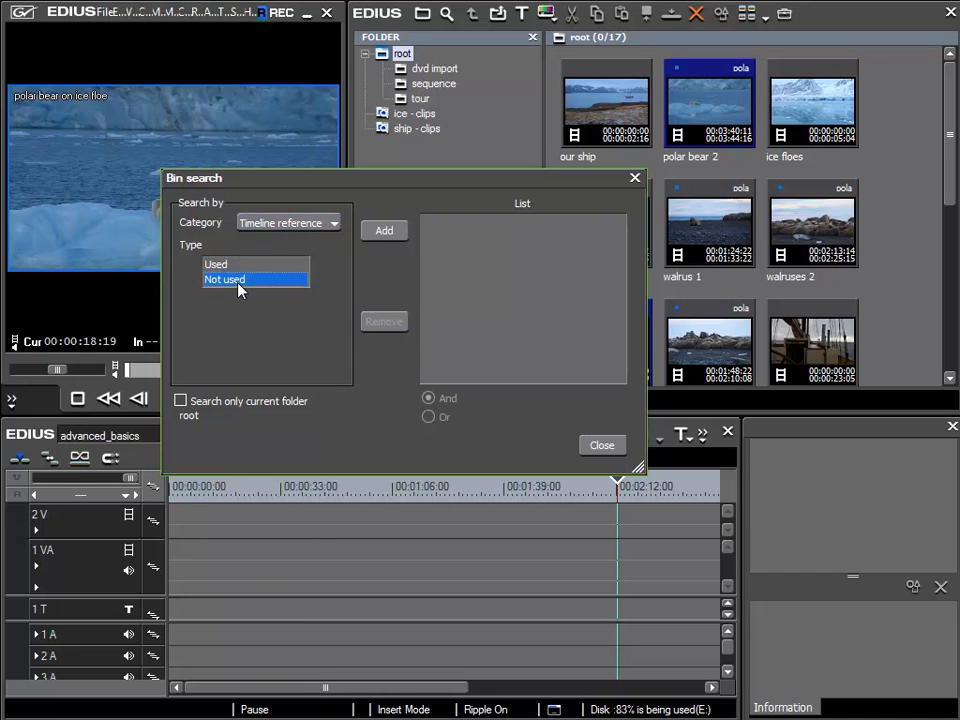
left_click(226, 265)
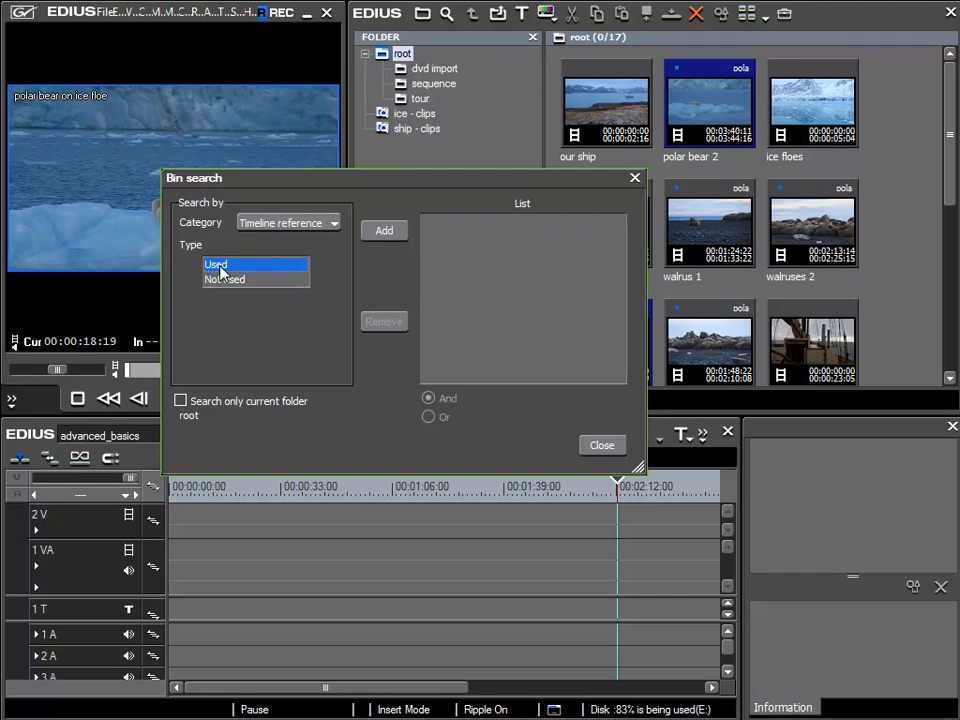
left_click(385, 236)
left_click(385, 236)
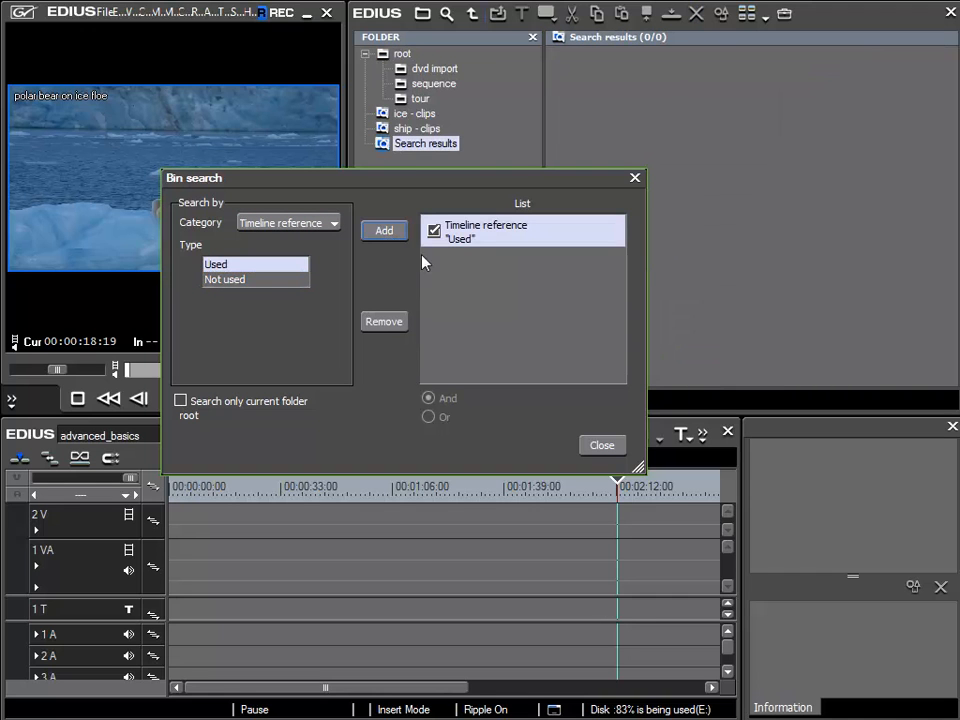
left_click(602, 446)
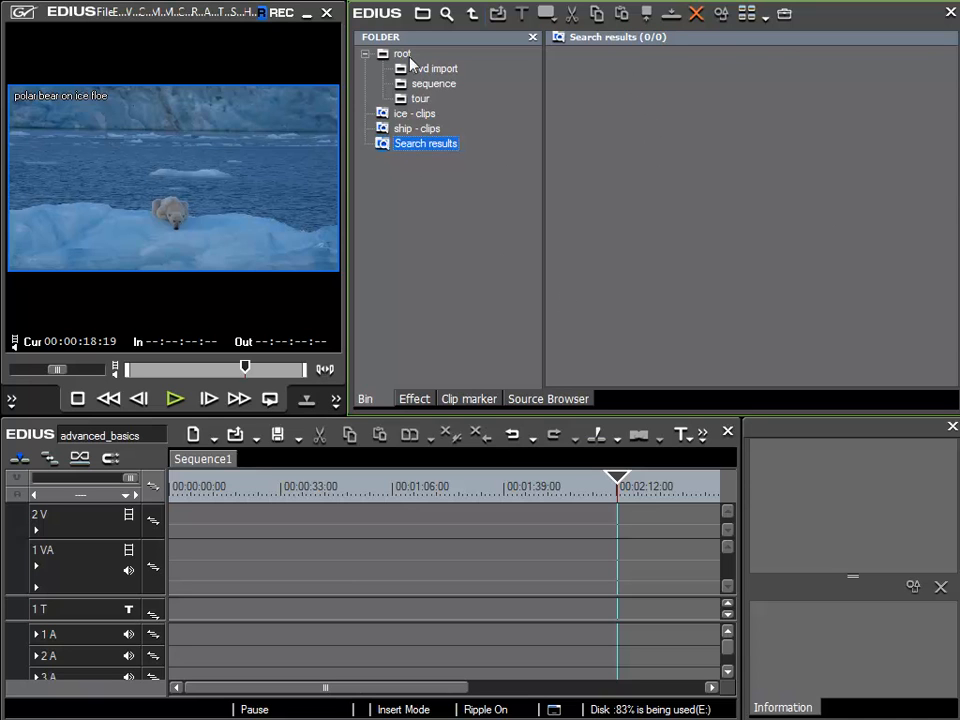
- Place the clips ice floes, walruses 2, ship 4 and polar bear one after another on the 1 VA track from the timeline start
left_click(410, 117)
left_click_drag(611, 113, 166, 563)
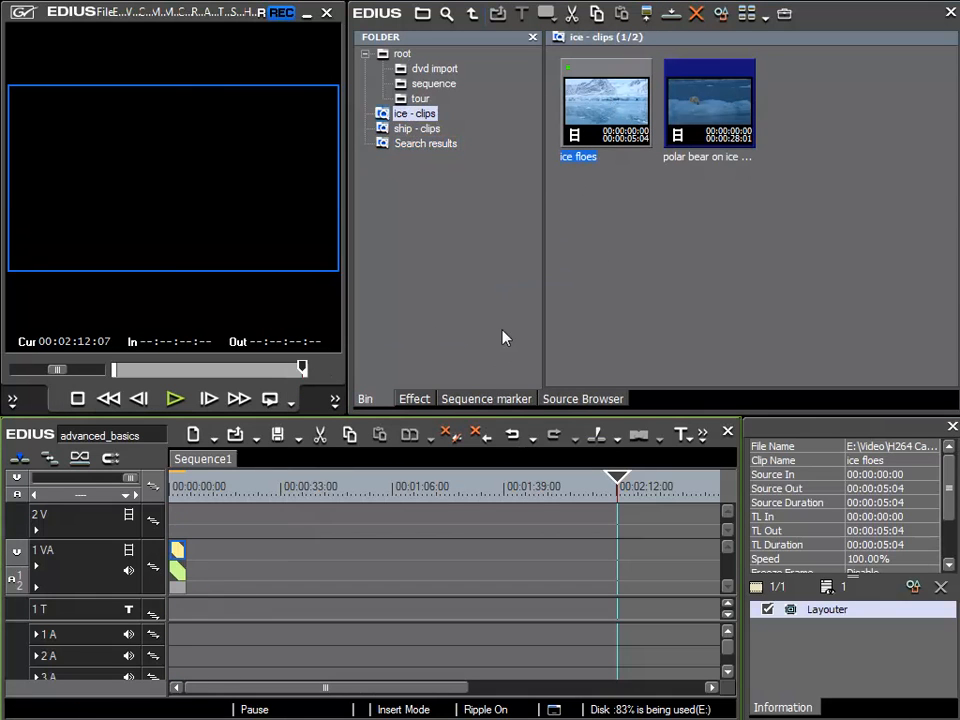
left_click(401, 53)
left_click_drag(808, 222, 188, 556)
left_click_drag(793, 332, 225, 553)
left_click_drag(587, 344, 305, 558)
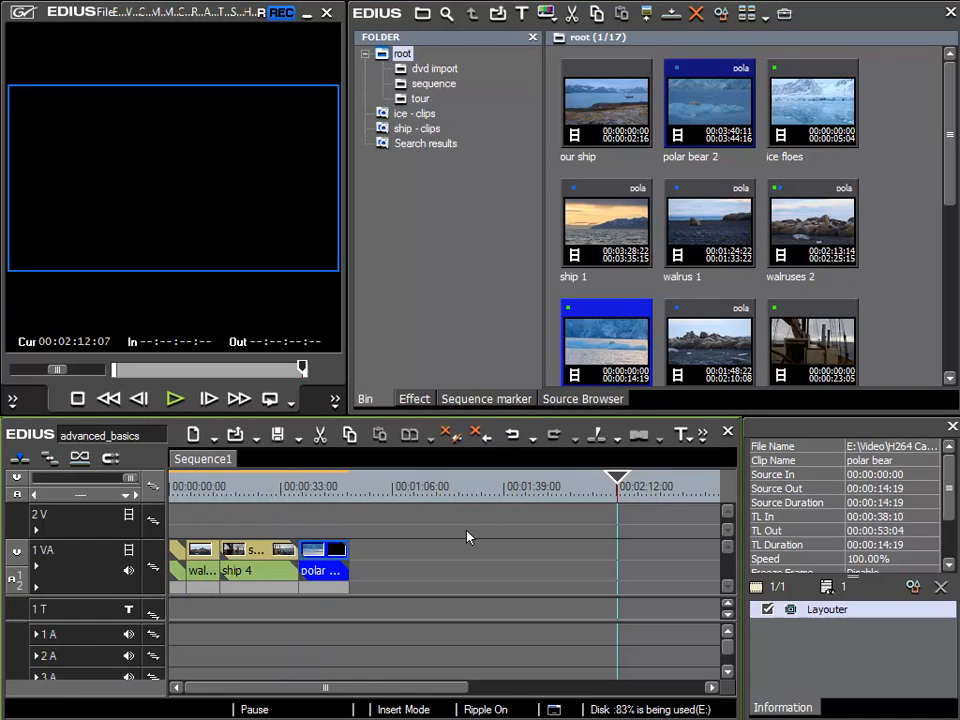
- Show the Search results folder of the used clips and rename it as "clips in timeline"
left_click(436, 146)
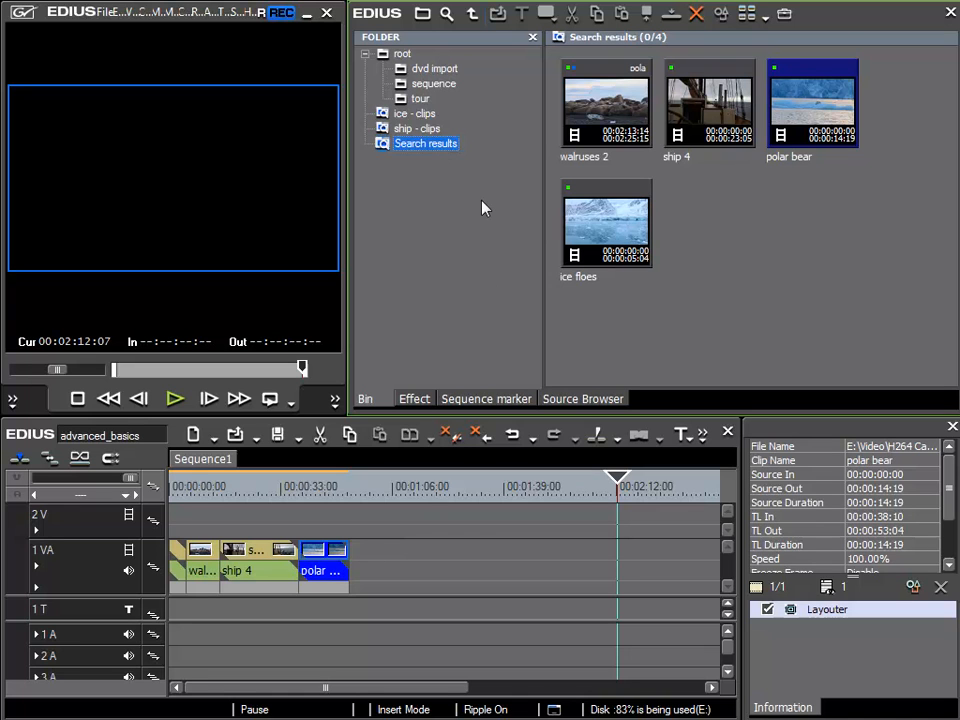
right_click(436, 153)
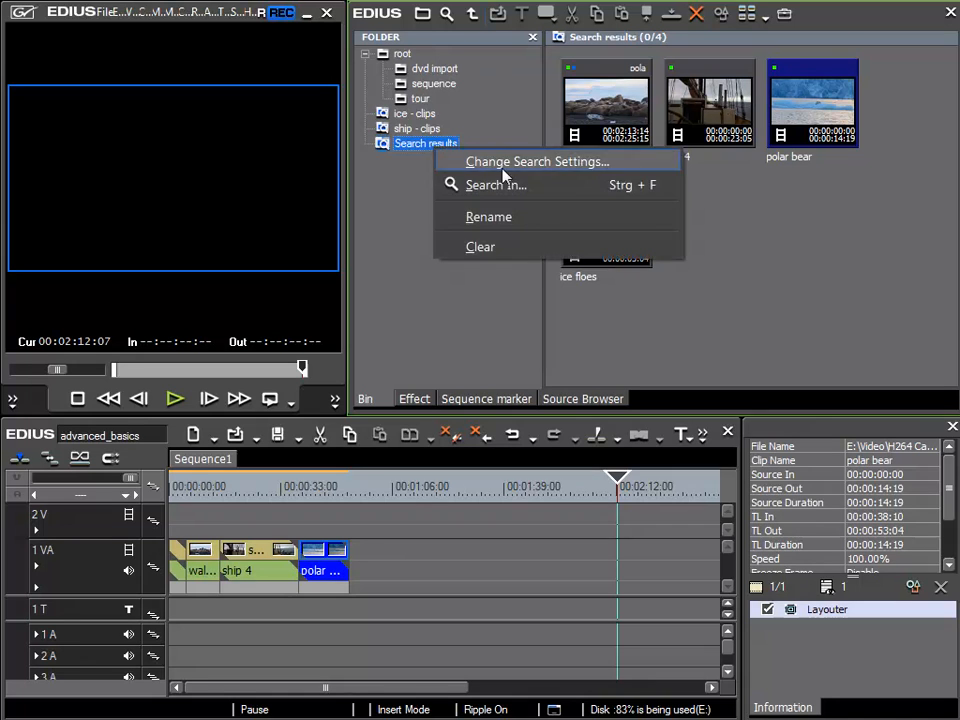
left_click(474, 216)
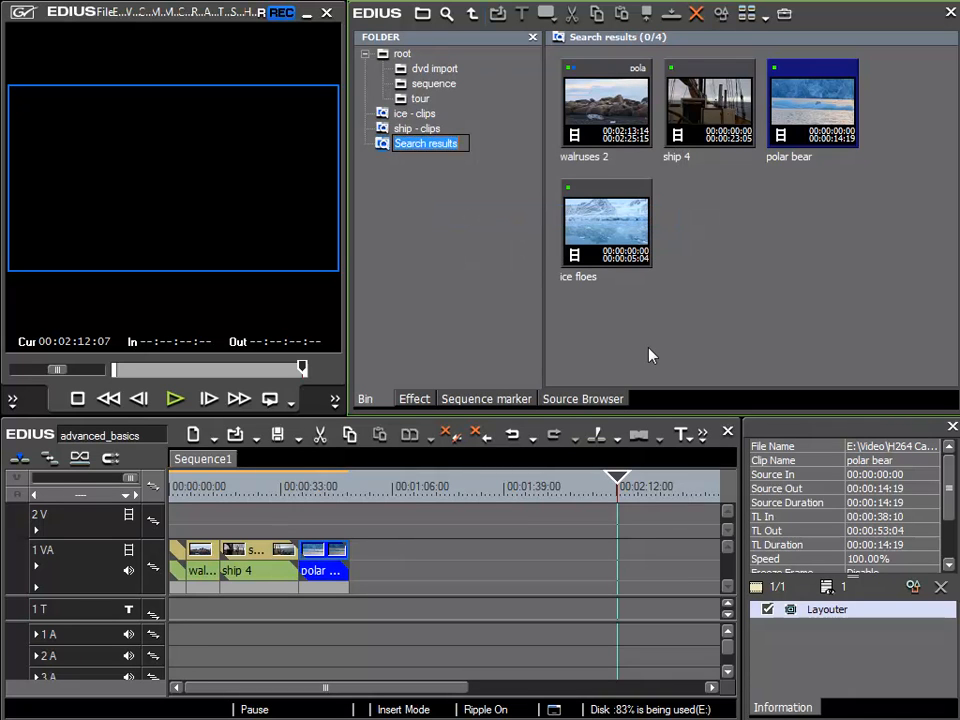
type("clips in timeline")
key("Return")
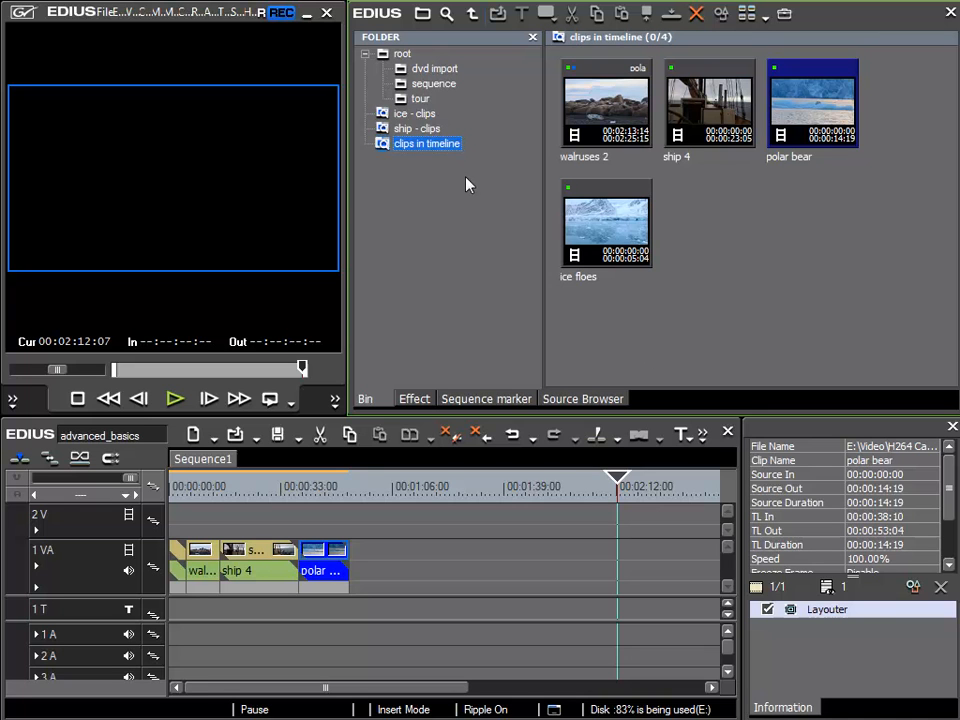
- Search the bin from the root folder for clips whose timeline reference is Not used, and close the bin search
left_click(402, 53)
left_click(447, 14)
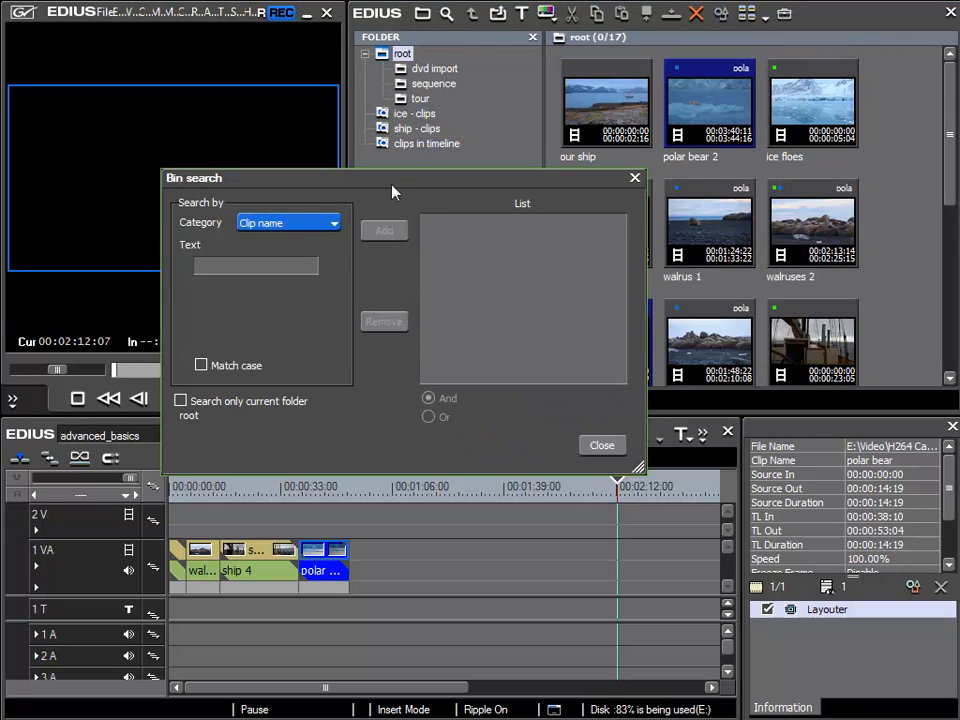
left_click(305, 227)
left_click(272, 302)
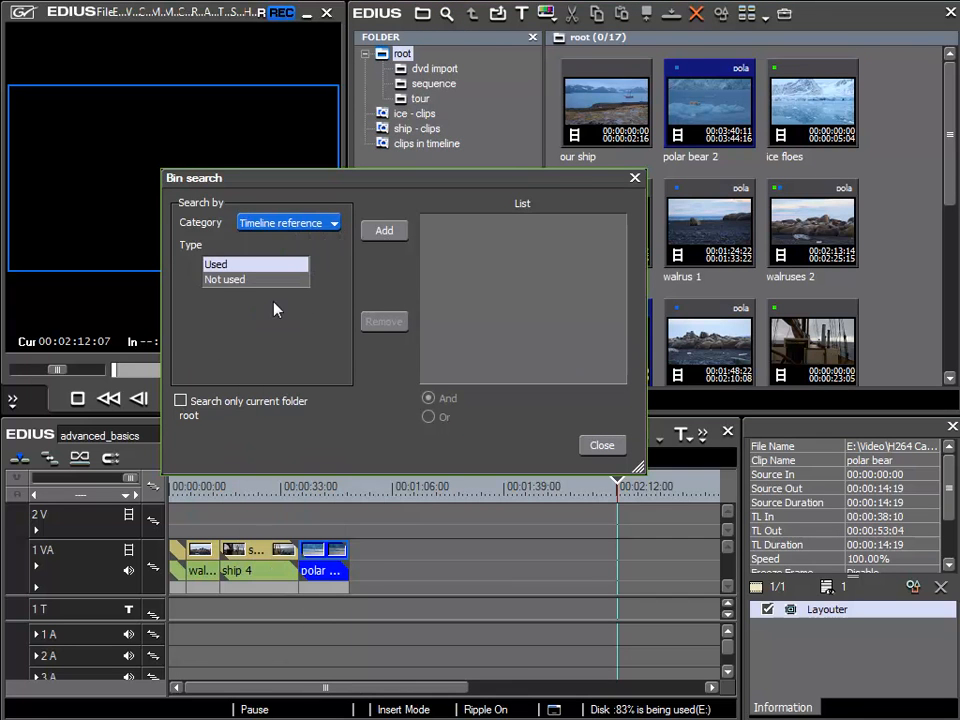
left_click(229, 281)
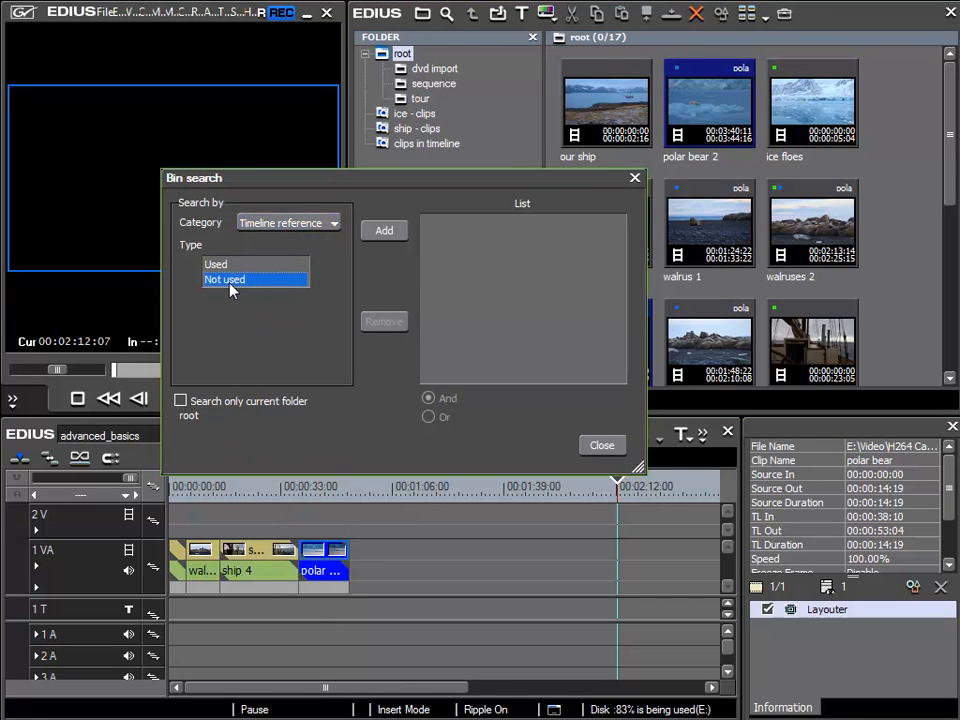
left_click(383, 231)
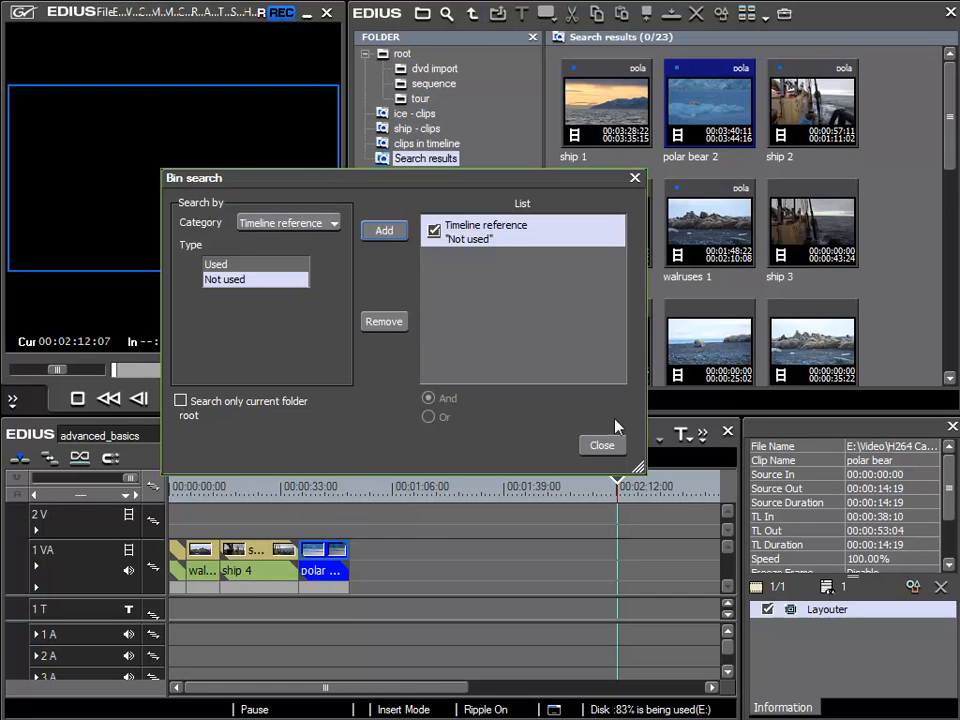
left_click(601, 446)
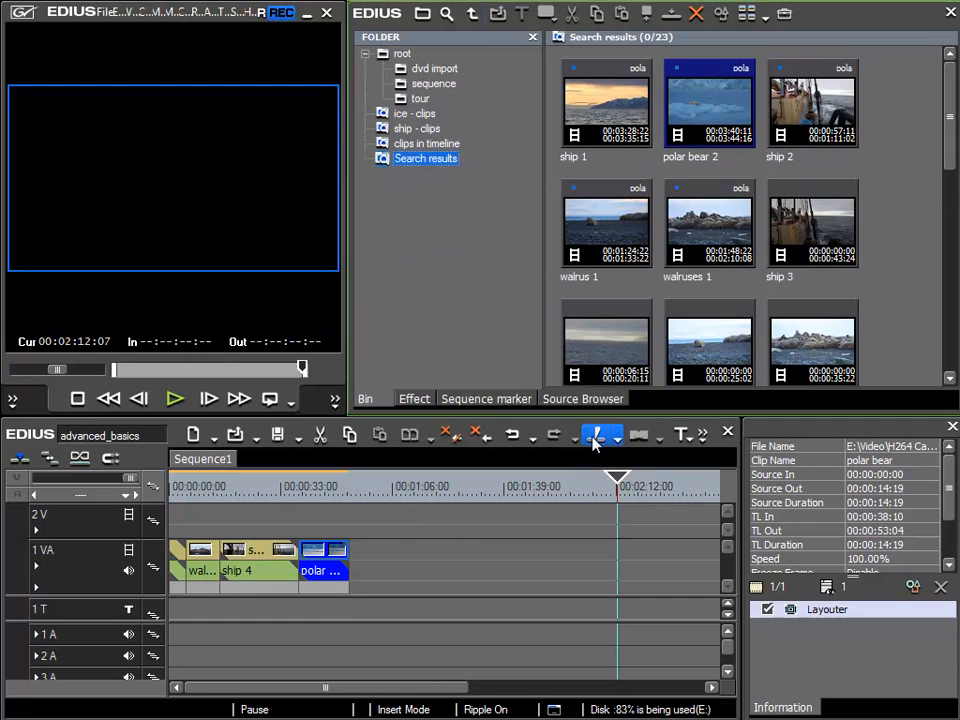
- Rename the new Search results folder as "clips not in timeline" and look through its clips
right_click(432, 165)
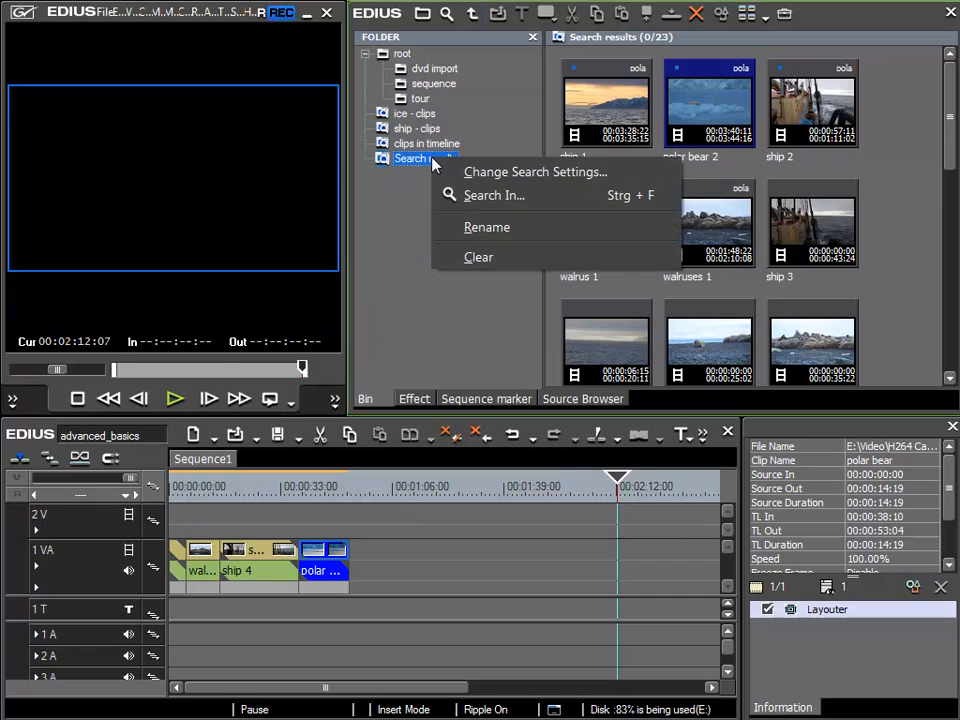
left_click(502, 230)
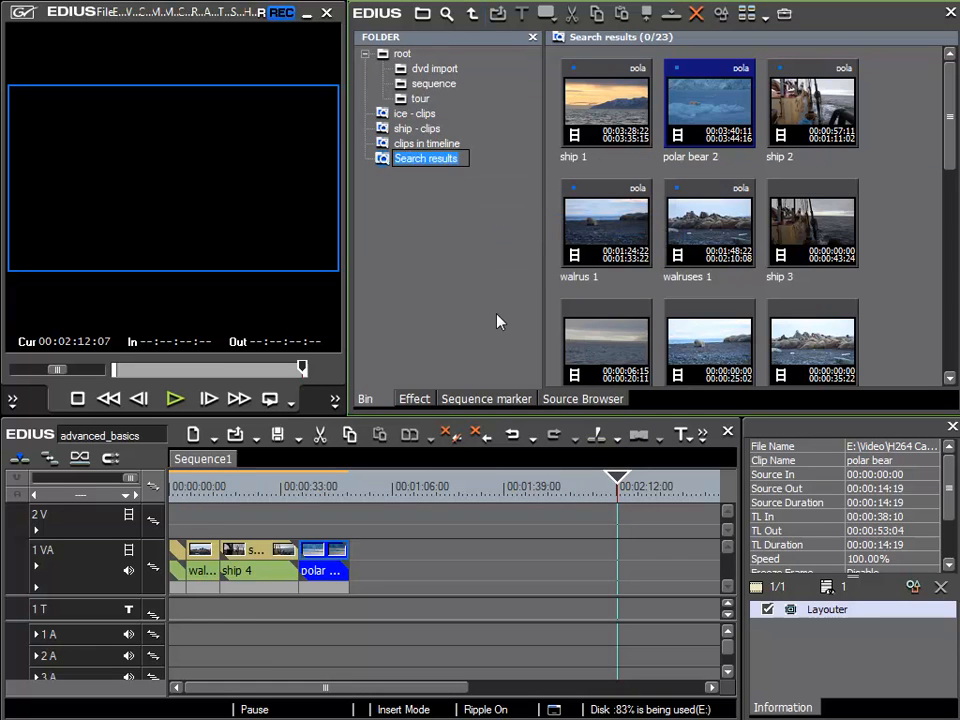
type("clips not i")
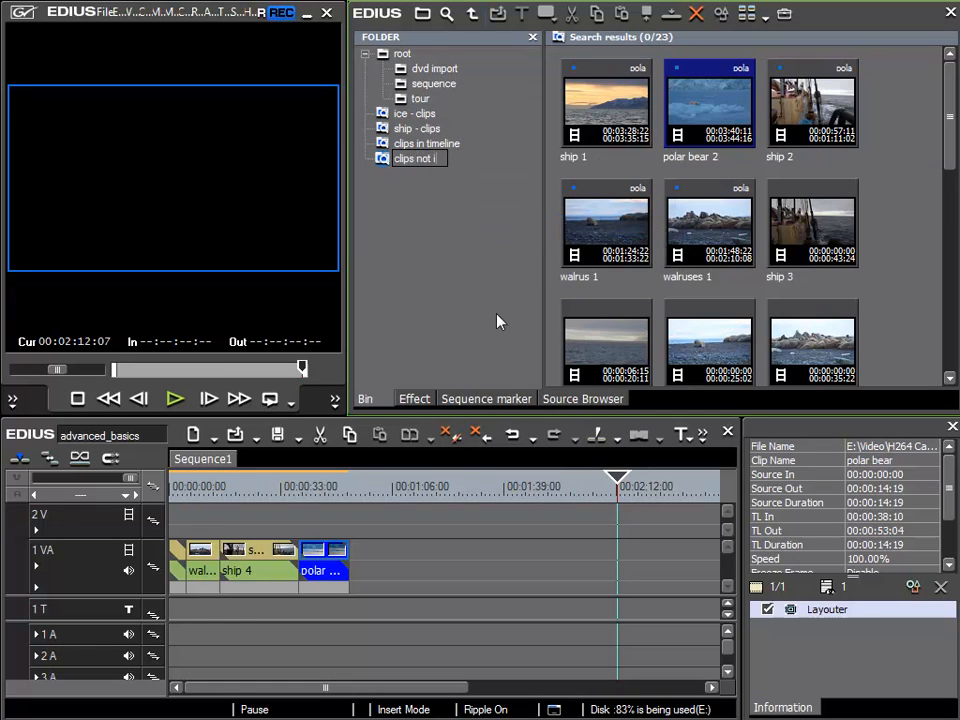
type("n timeline")
key("Return")
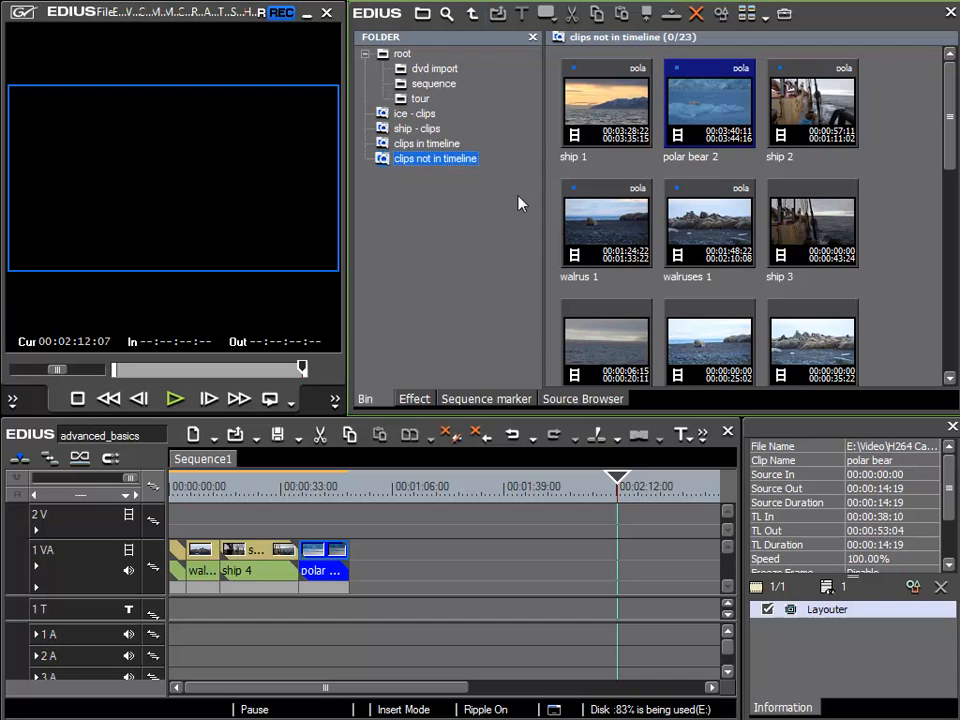
mouse_move(945, 94)
left_mouse_down()
mouse_move(942, 343)
mouse_move(949, 116)
left_mouse_up()
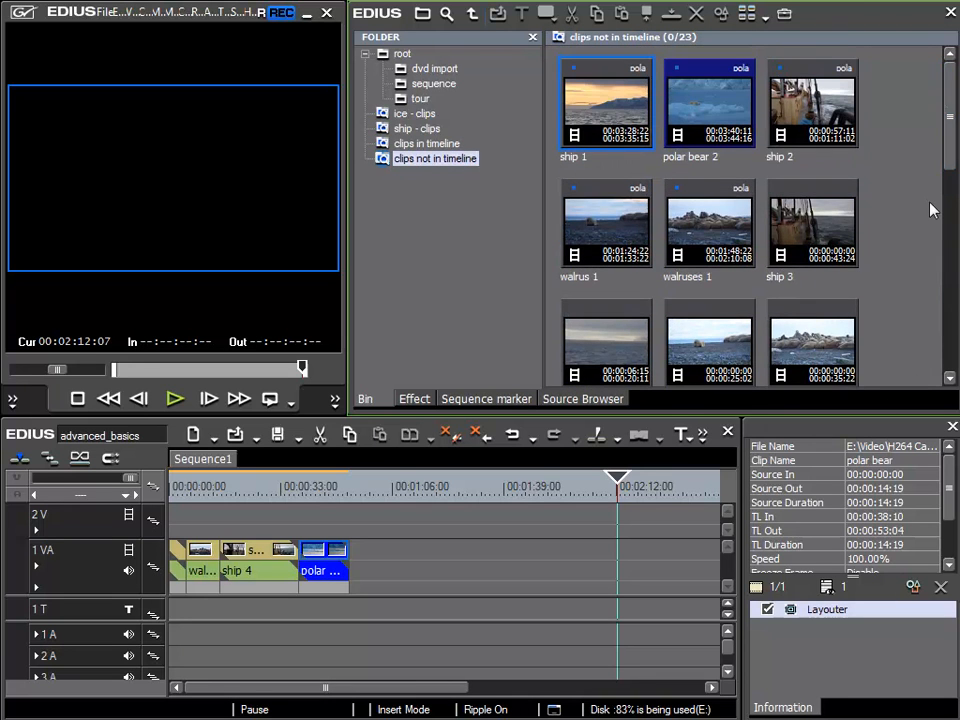